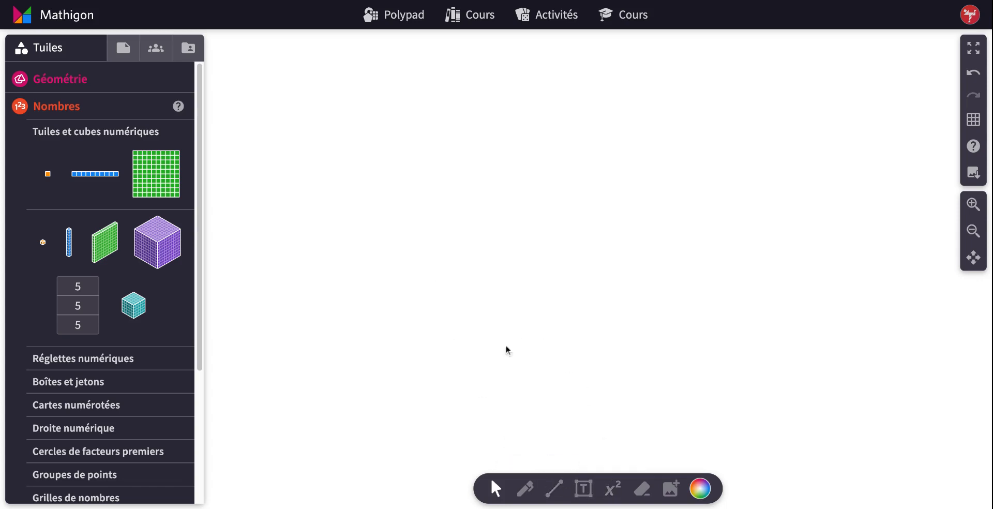
# Add the equation 137 + 285 near the upper middle of the canvas and select it
pyautogui.click(612, 492)
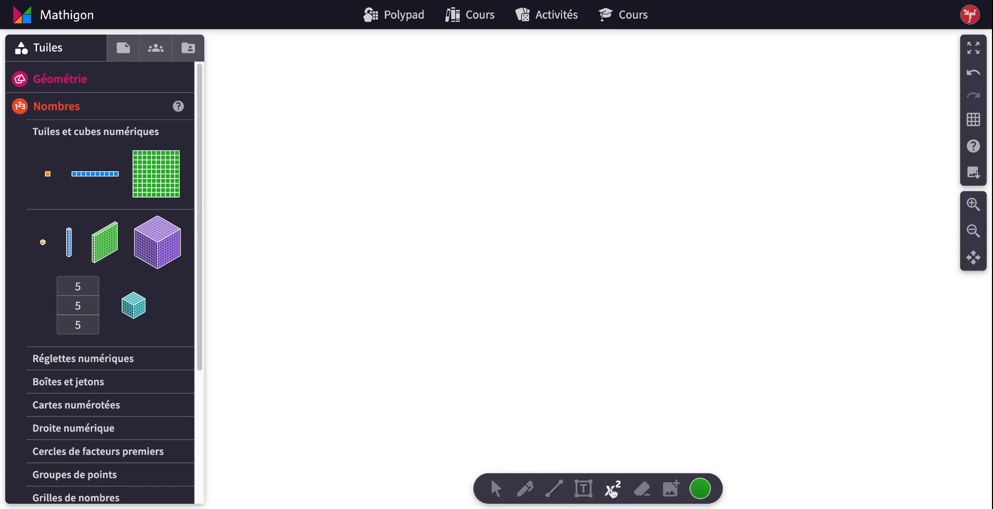
pyautogui.click(465, 63)
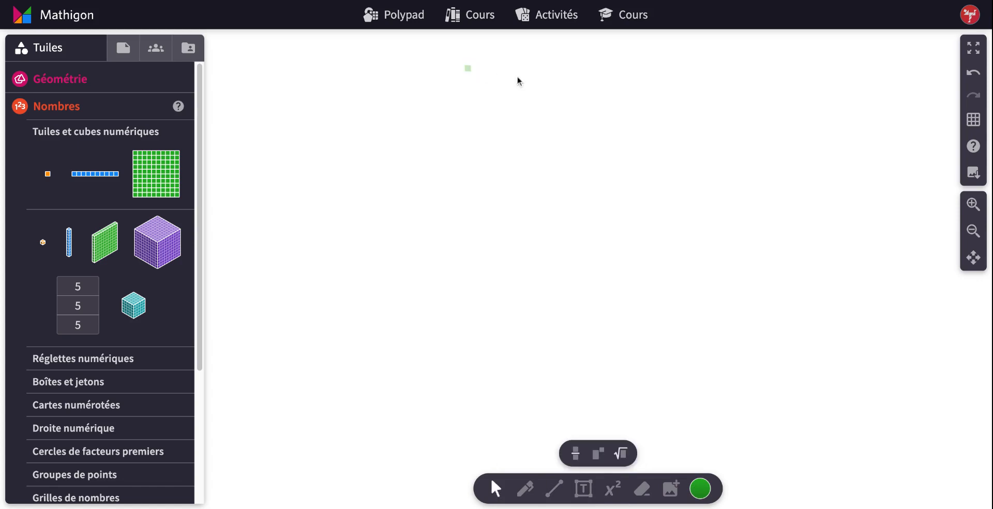
pyautogui.write('137 + 285')
pyautogui.click(457, 76)
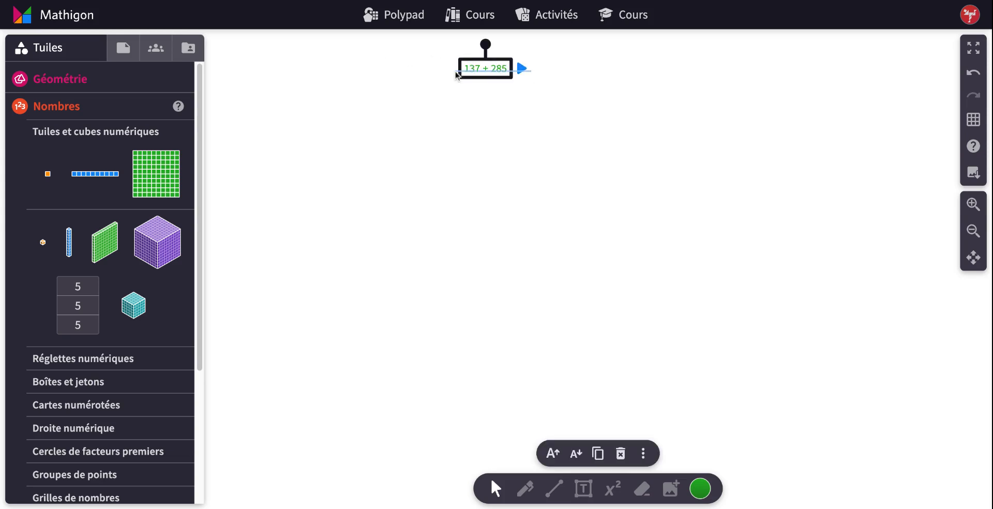
# Enlarge the 137 + 285 equation by six size increments and move it slightly down
pyautogui.click(553, 454)
pyautogui.click(553, 454)
pyautogui.click(553, 454)
pyautogui.click(553, 454)
pyautogui.click(553, 454)
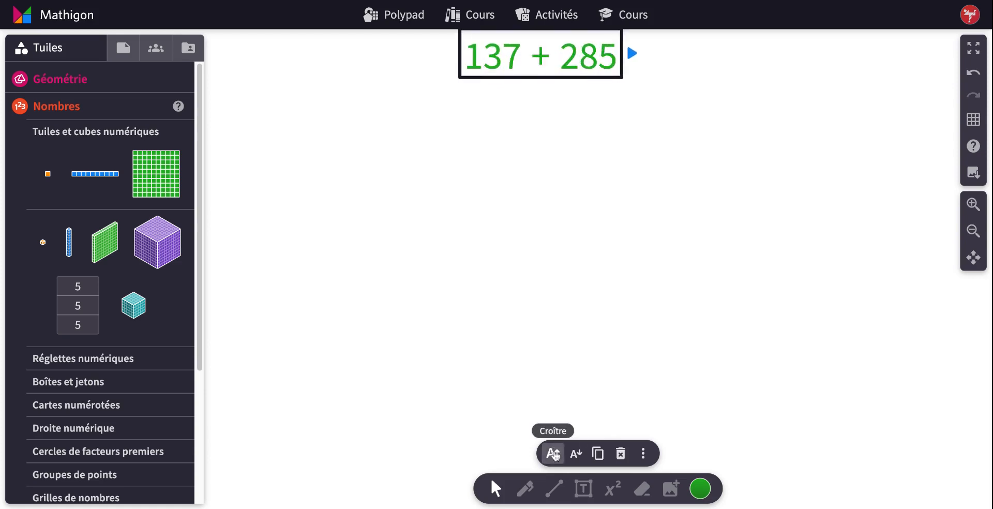
pyautogui.click(553, 454)
pyautogui.moveTo(584, 49)
pyautogui.mouseDown()
pyautogui.moveTo(589, 88)
pyautogui.moveTo(591, 59)
pyautogui.mouseUp()
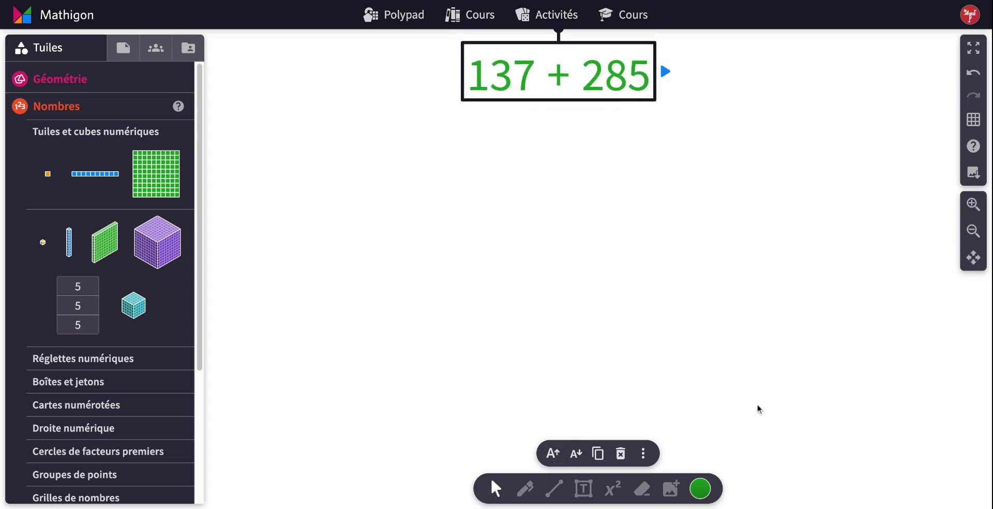
# Recolour the 137 + 285 equation medium purple, nudge it slightly down and deselect it
pyautogui.click(701, 489)
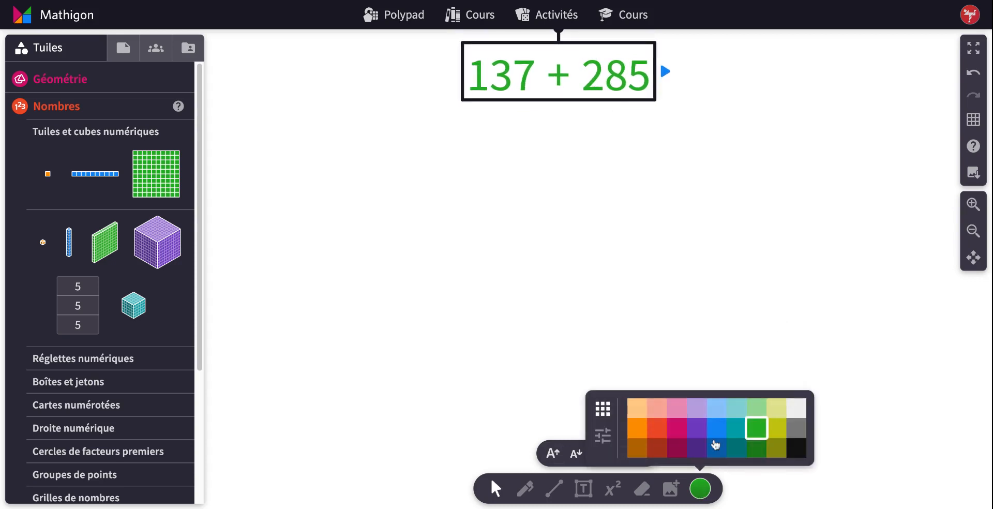
pyautogui.click(699, 432)
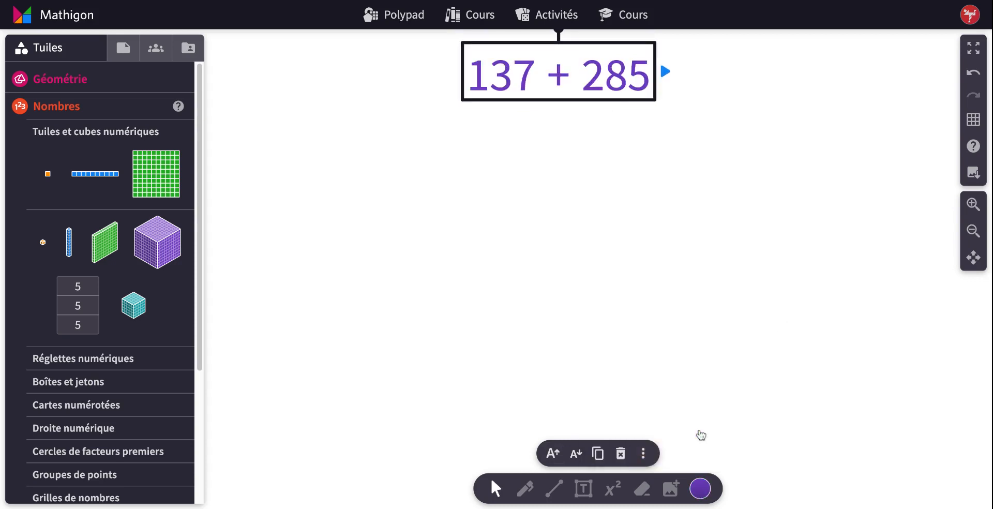
pyautogui.click(650, 181)
pyautogui.moveTo(604, 90); pyautogui.dragTo(606, 95)
pyautogui.click(520, 202)
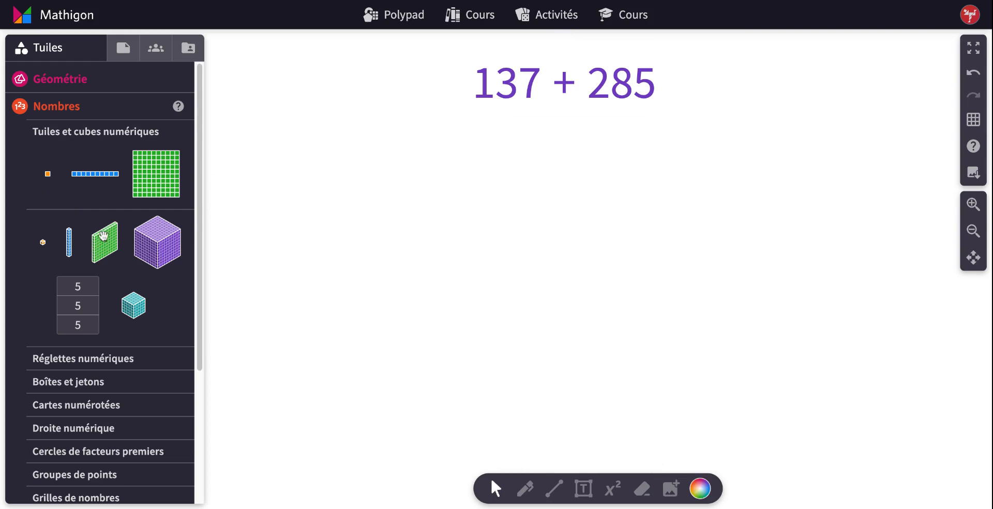
# Place a flat 10 × 10 hundred tile below and to the left of the equation
pyautogui.click(155, 174)
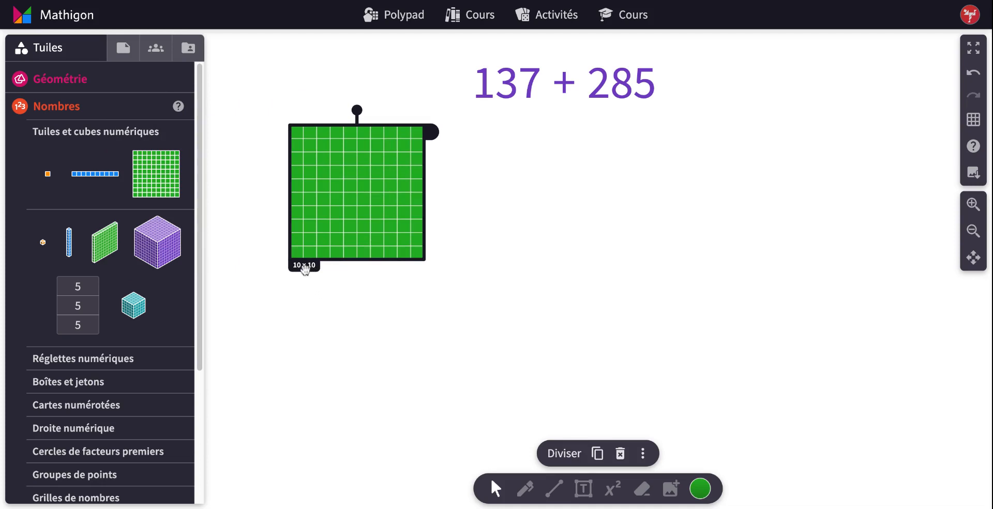
# Turn the hundred tile's label display off and back on, and deselect the tile
pyautogui.click(643, 455)
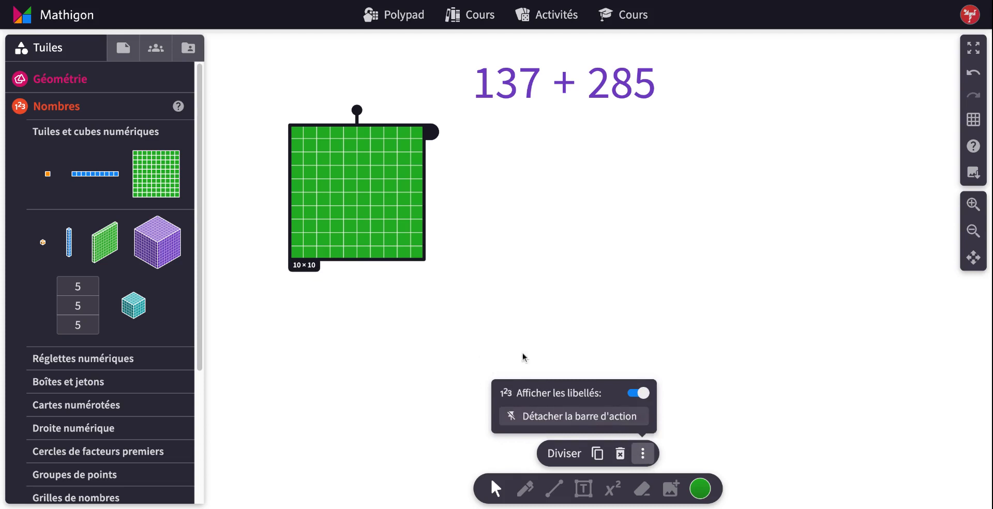
pyautogui.click(644, 394)
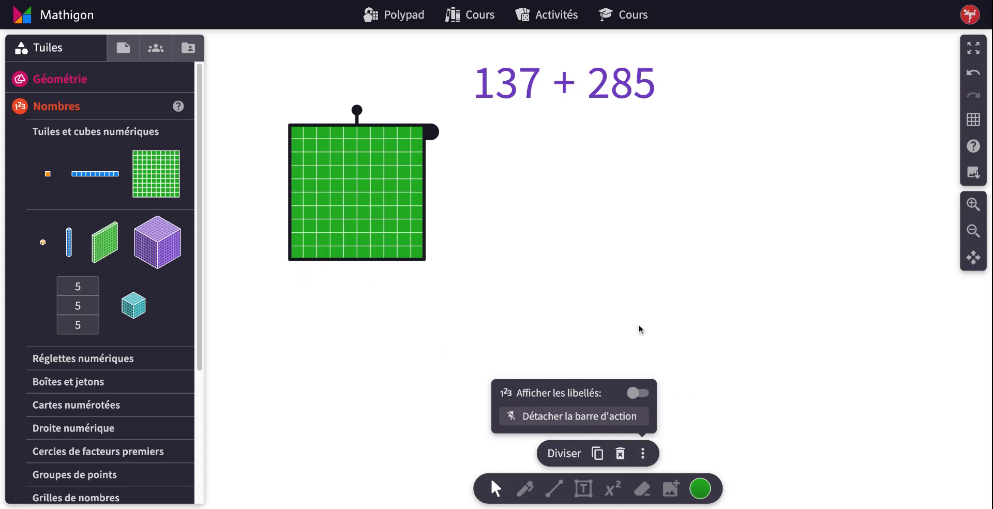
pyautogui.click(637, 395)
pyautogui.click(409, 314)
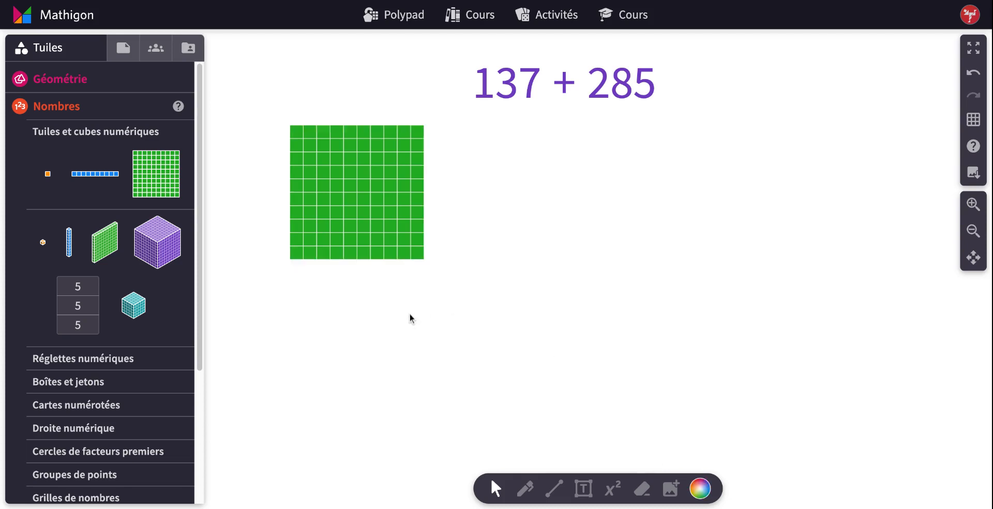
# Shift the hundred tile slightly down and right, and place three flat 10 × 1 ten rods beneath it
pyautogui.moveTo(352, 191)
pyautogui.mouseDown()
pyautogui.moveTo(353, 199)
pyautogui.moveTo(332, 189)
pyautogui.moveTo(319, 204)
pyautogui.moveTo(370, 197)
pyautogui.mouseUp()
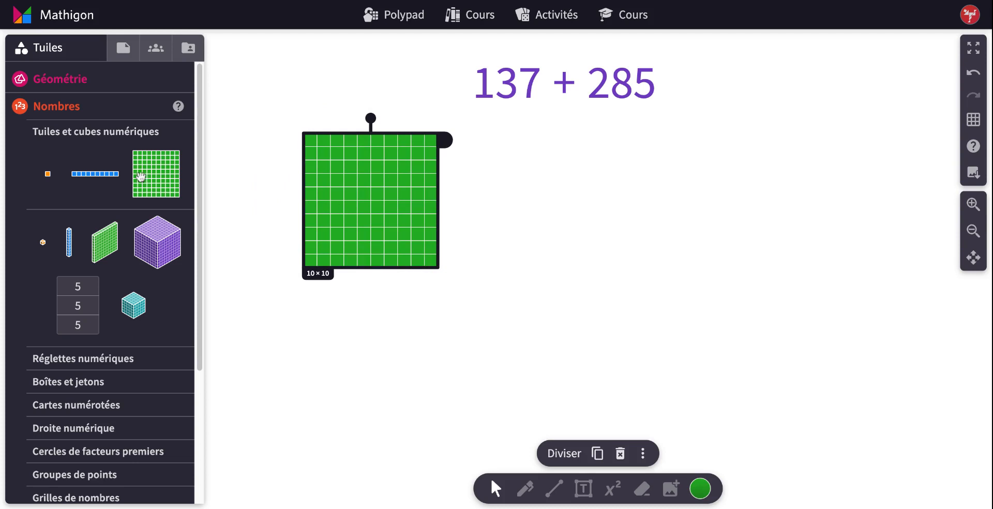
pyautogui.click(103, 178)
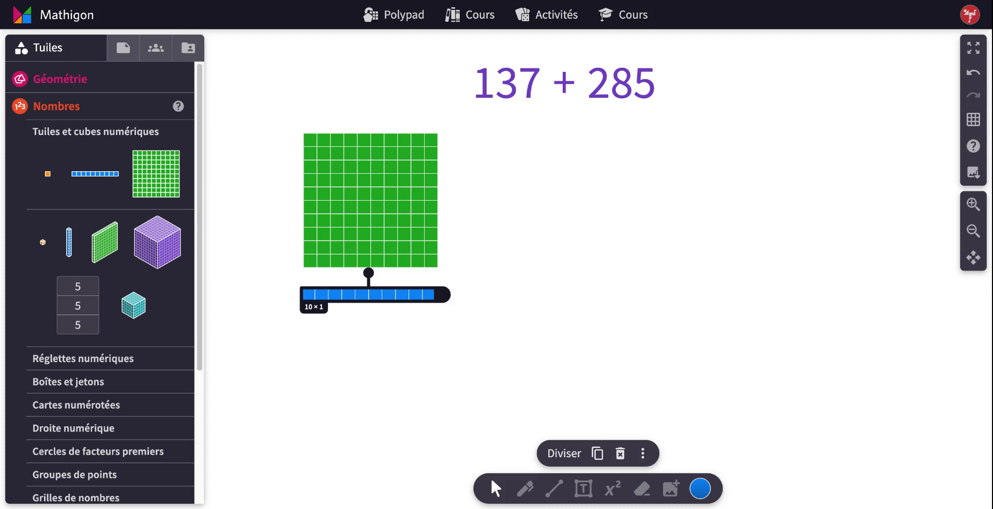
pyautogui.hotkey('ctrl', 'd')
pyautogui.hotkey('ctrl', 'd')
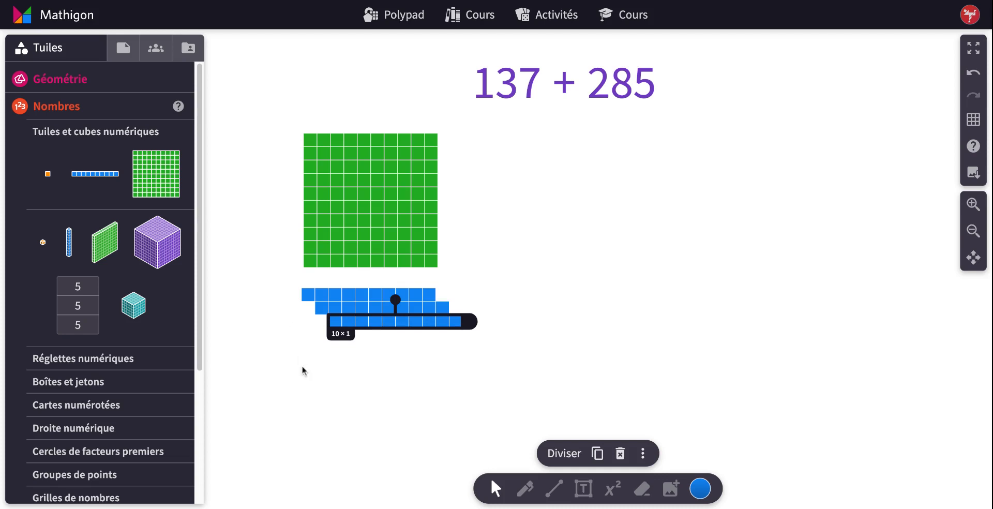
pyautogui.click(303, 370)
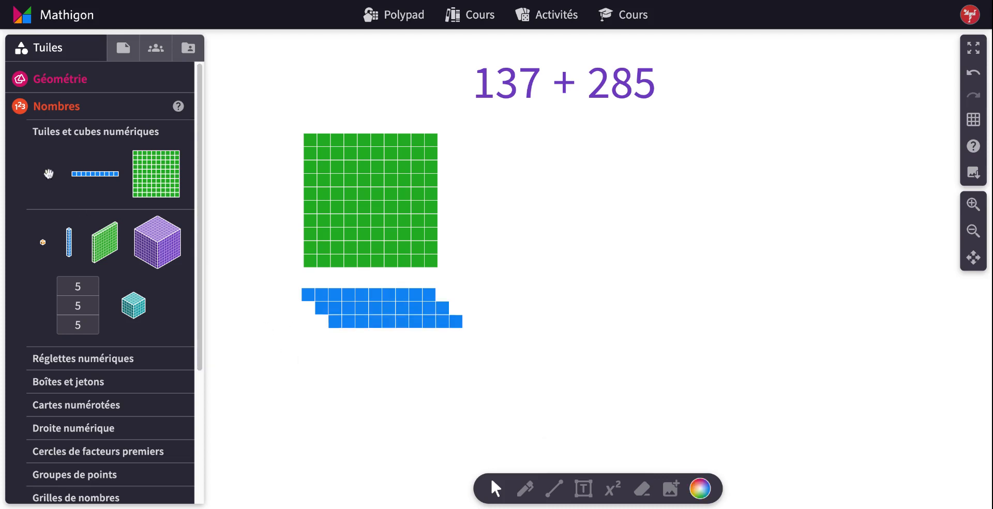
# Place seven flat unit tiles below the three ten rods to complete the 137 group
pyautogui.moveTo(48, 174); pyautogui.dragTo(301, 365)
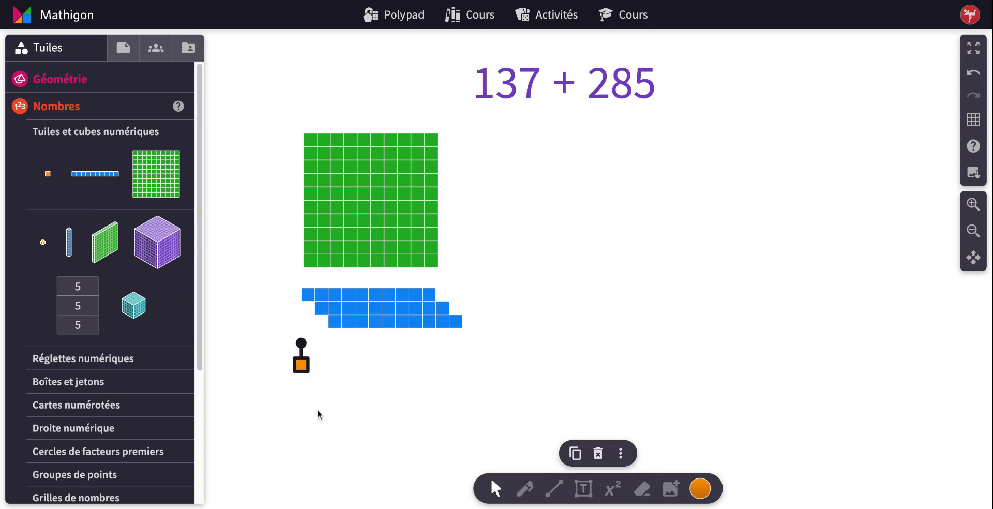
pyautogui.hotkey('ctrl', 'd')
pyautogui.hotkey('ctrl', 'd')
pyautogui.hotkey('ctrl', 'd')
pyautogui.hotkey('ctrl', 'd')
pyautogui.hotkey('ctrl', 'd')
pyautogui.hotkey('ctrl', 'd')
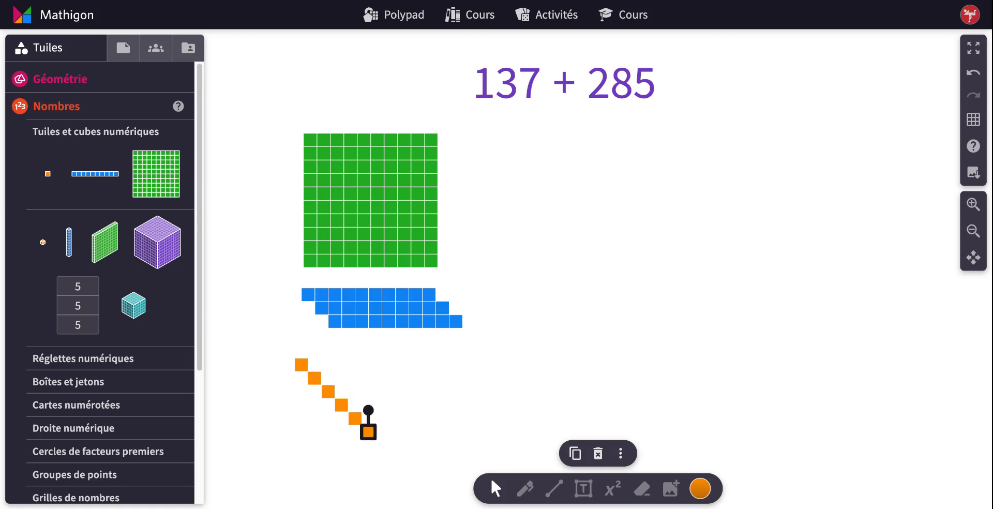
pyautogui.click(271, 351)
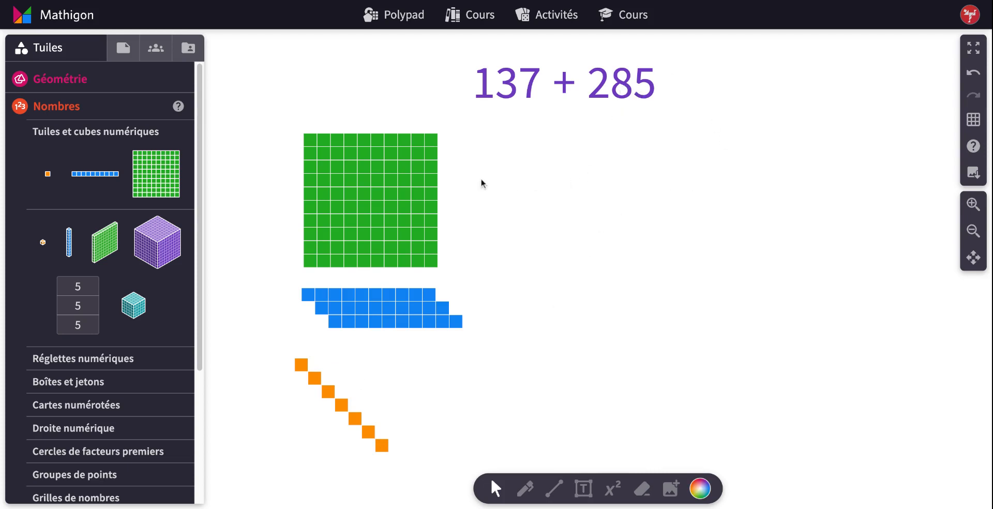
# Place two 10 × 10 hundred tiles side by side to the right of the 137 group
pyautogui.moveTo(148, 171); pyautogui.dragTo(149, 174)
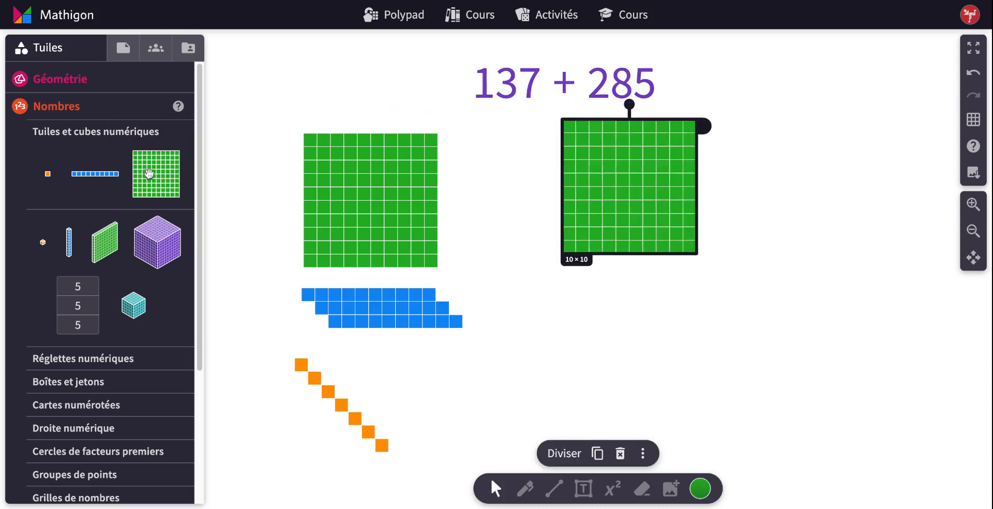
pyautogui.hotkey('ctrl', 'd')
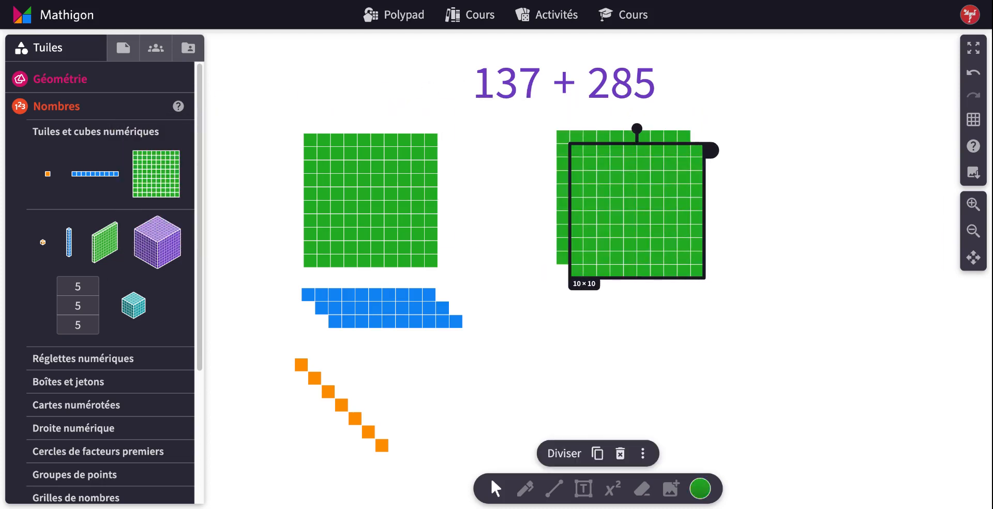
pyautogui.moveTo(640, 204); pyautogui.dragTo(766, 190)
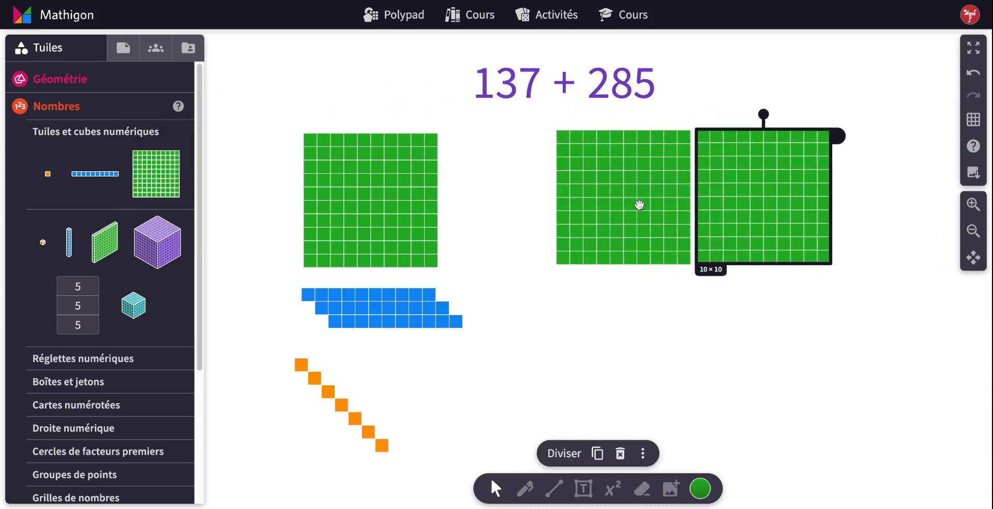
# Place eight 10 × 1 ten rods beneath the two hundred tiles of the 285 group
pyautogui.click(97, 175)
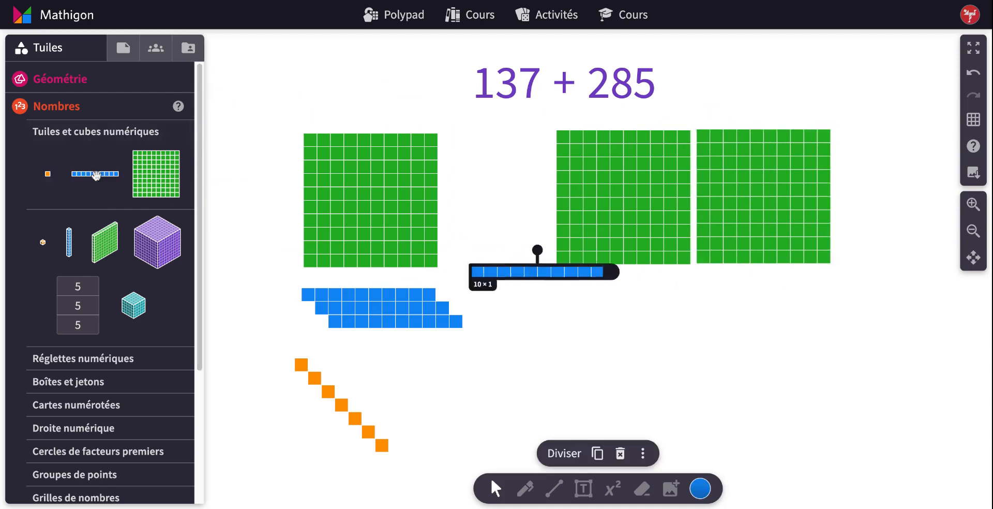
pyautogui.hotkey('ctrl', 'd')
pyautogui.hotkey('ctrl', 'd')
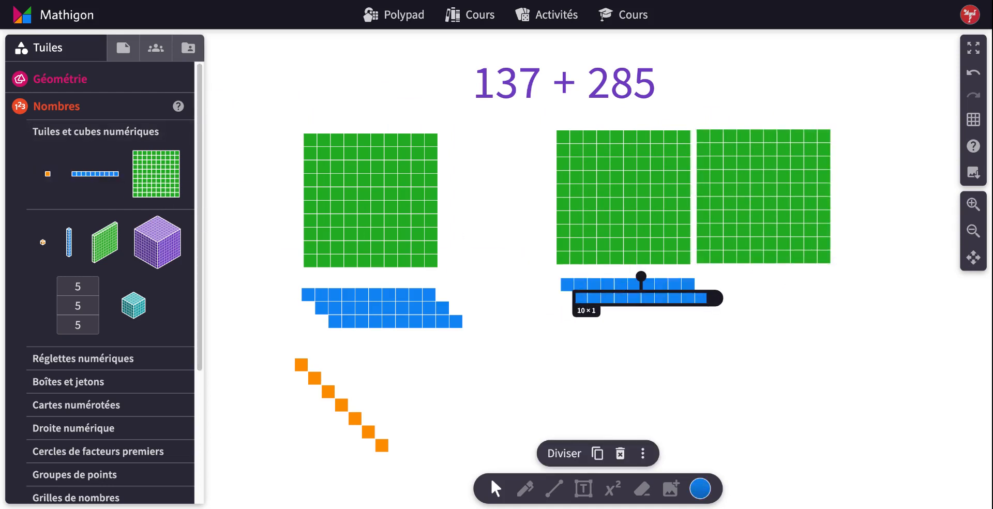
pyautogui.hotkey('ctrl', 'd')
pyautogui.hotkey('ctrl', 'd')
pyautogui.hotkey('ctrl', 'd')
pyautogui.hotkey('ctrl', 'd')
pyautogui.hotkey('ctrl', 'd')
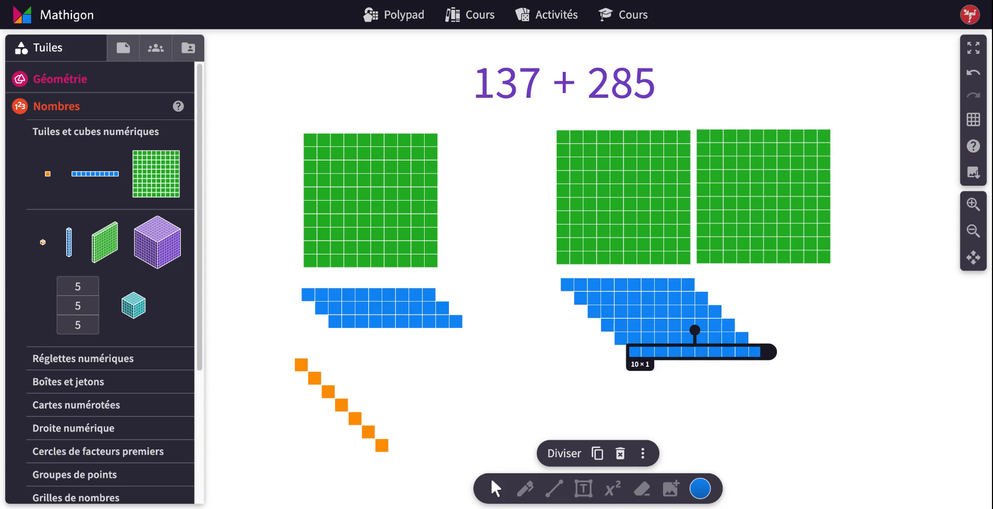
pyautogui.click(516, 337)
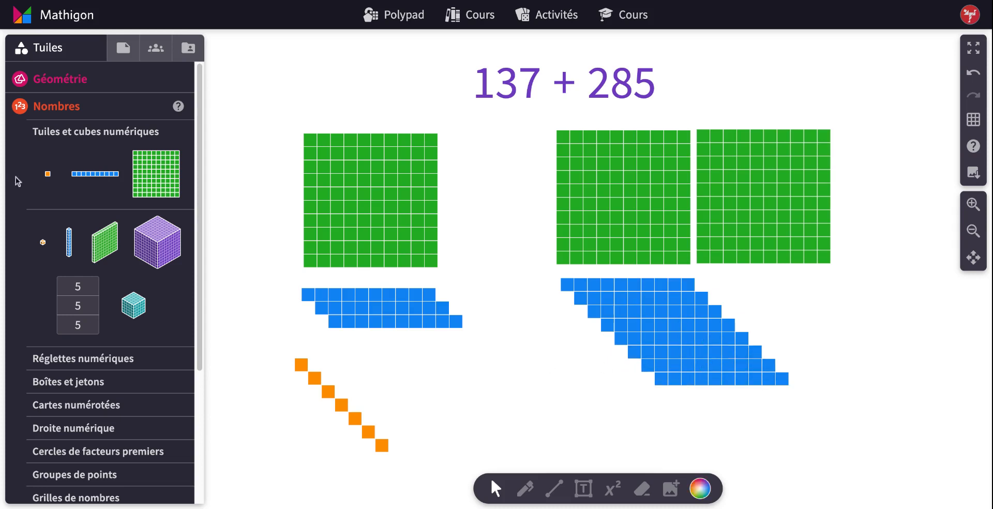
# Place five unit tiles to the right of the eight ten rods to complete the 285 group
pyautogui.click(48, 174)
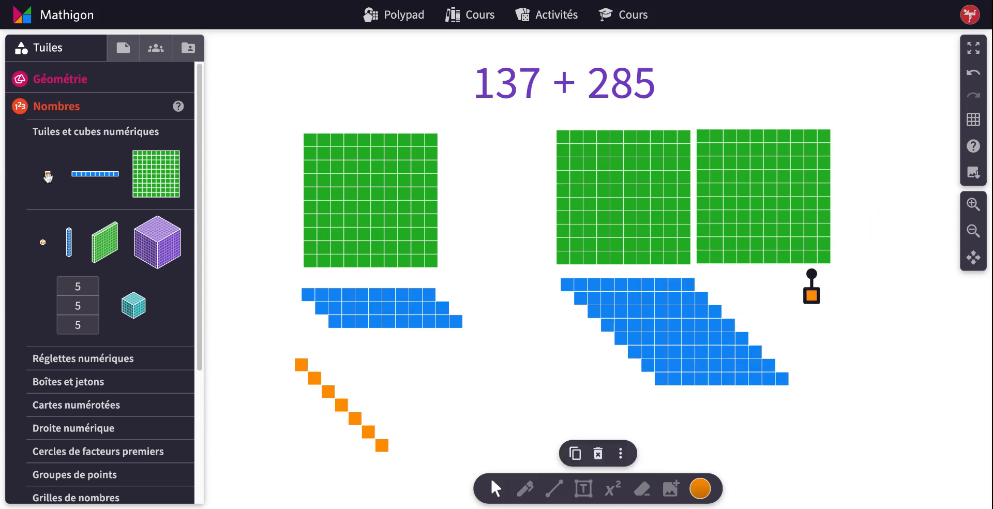
pyautogui.hotkey('ctrl', 'd')
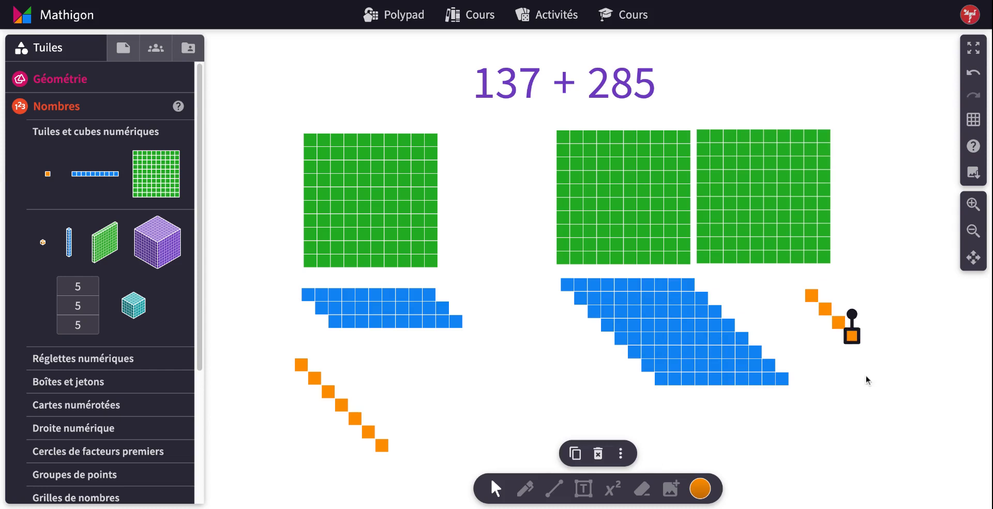
pyautogui.hotkey('ctrl', 'd')
pyautogui.click(921, 327)
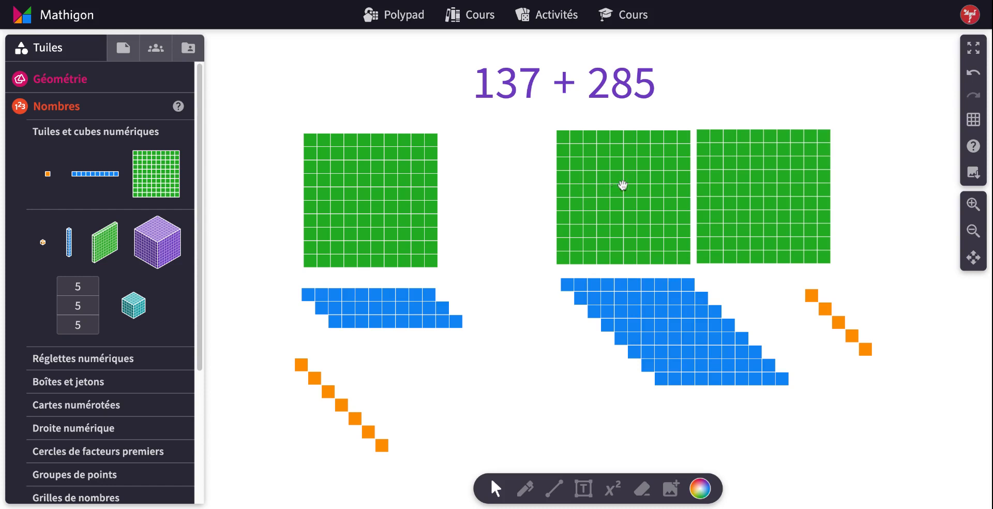
# Move the 285 group's left hundred tile slightly closer to the 137 group's hundred tile
pyautogui.moveTo(599, 193); pyautogui.dragTo(260, 202)
pyautogui.hotkey('ctrl', 'z')
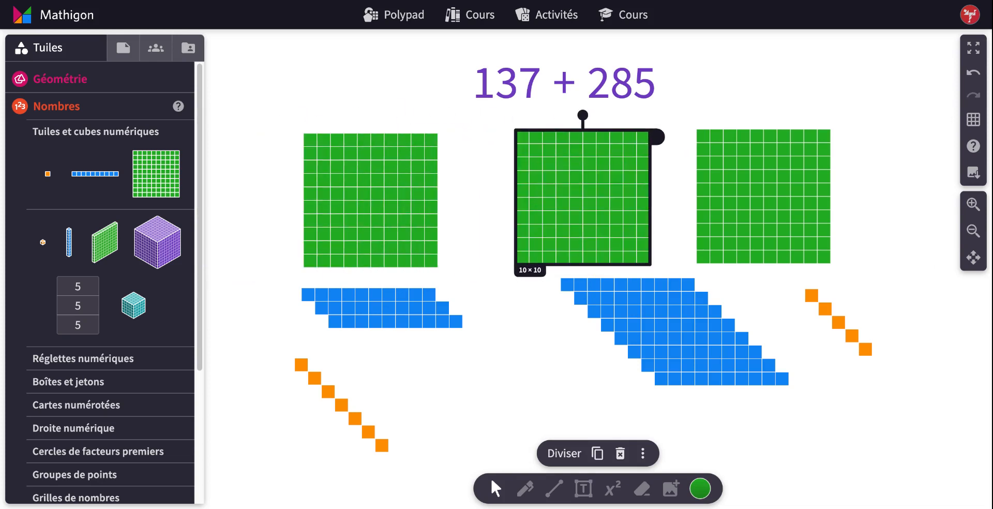
# Try merging all the number tiles into one and dividing the merged tile, and undo both operations
pyautogui.moveTo(257, 118)
pyautogui.mouseDown()
pyautogui.moveTo(561, 355)
pyautogui.moveTo(743, 436)
pyautogui.moveTo(881, 441)
pyautogui.moveTo(257, 119)
pyautogui.mouseUp()
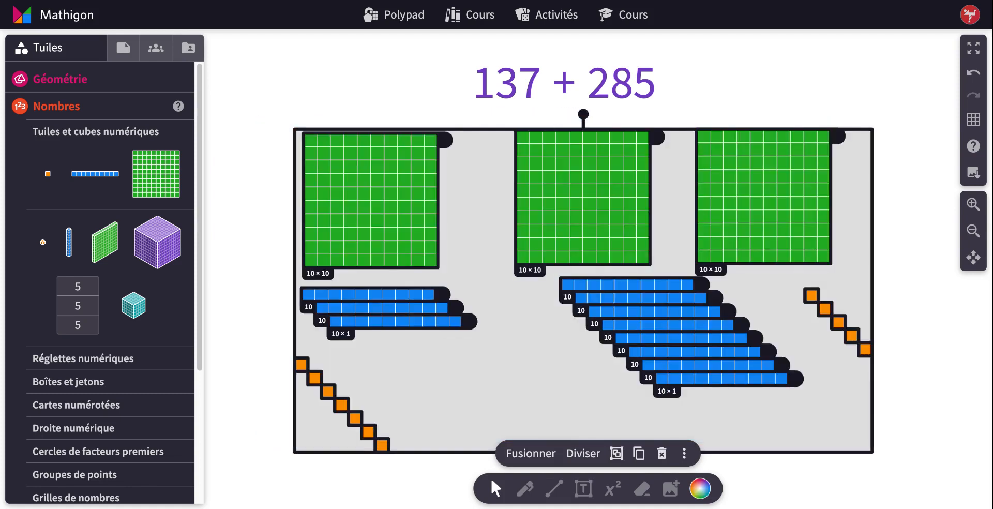
pyautogui.click(532, 454)
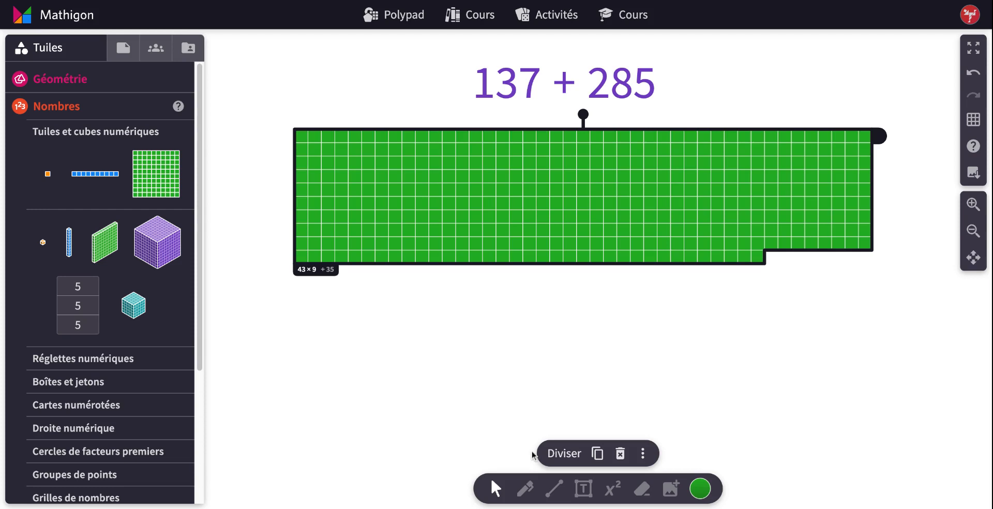
pyautogui.click(569, 454)
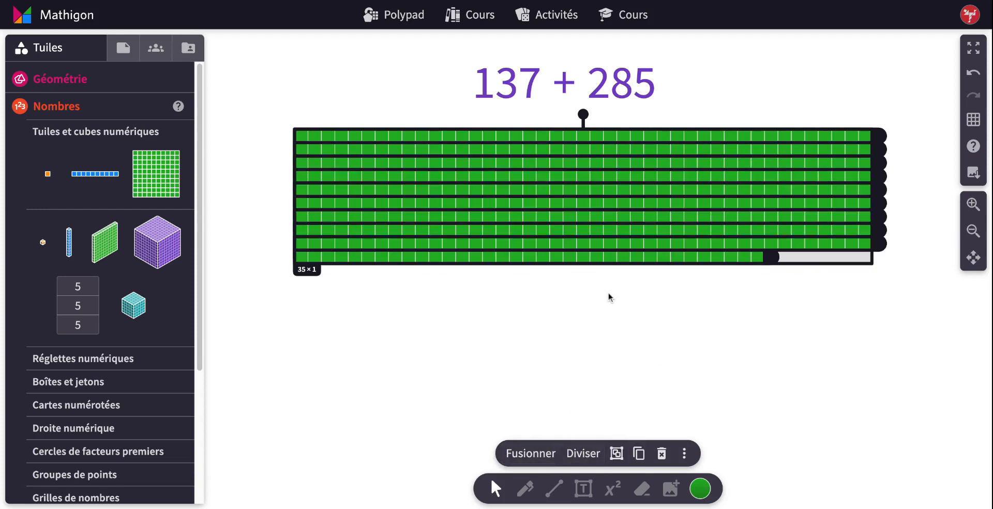
pyautogui.click(979, 74)
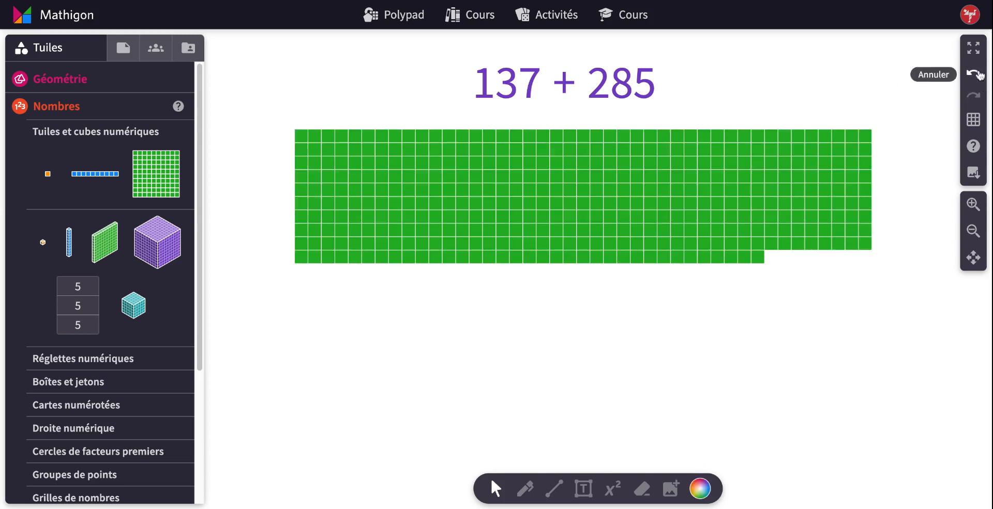
pyautogui.click(979, 74)
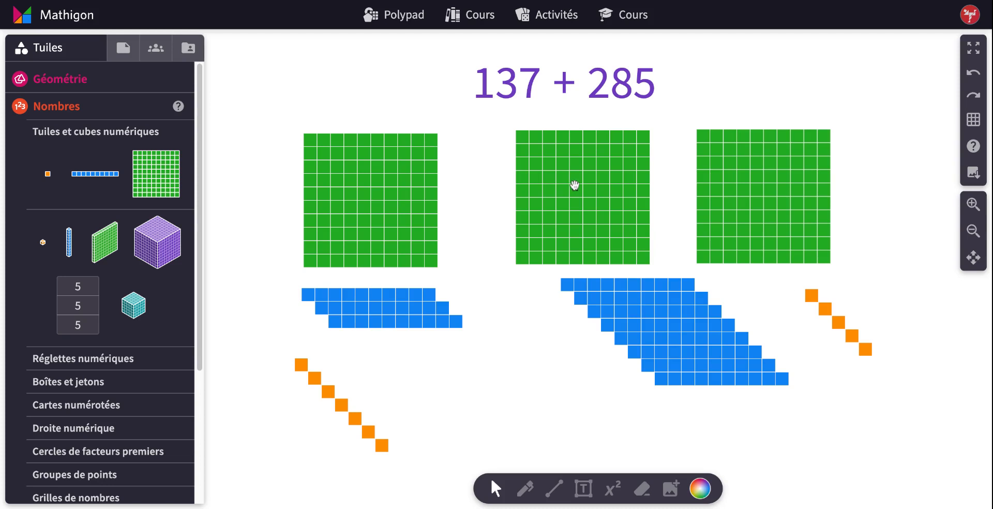
pyautogui.moveTo(249, 119); pyautogui.dragTo(899, 426)
pyautogui.click(258, 127)
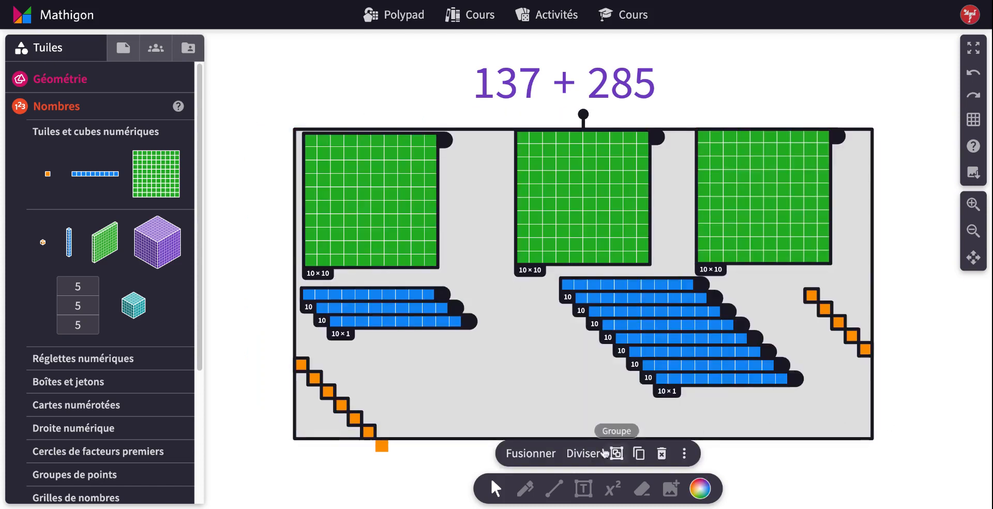
pyautogui.click(625, 454)
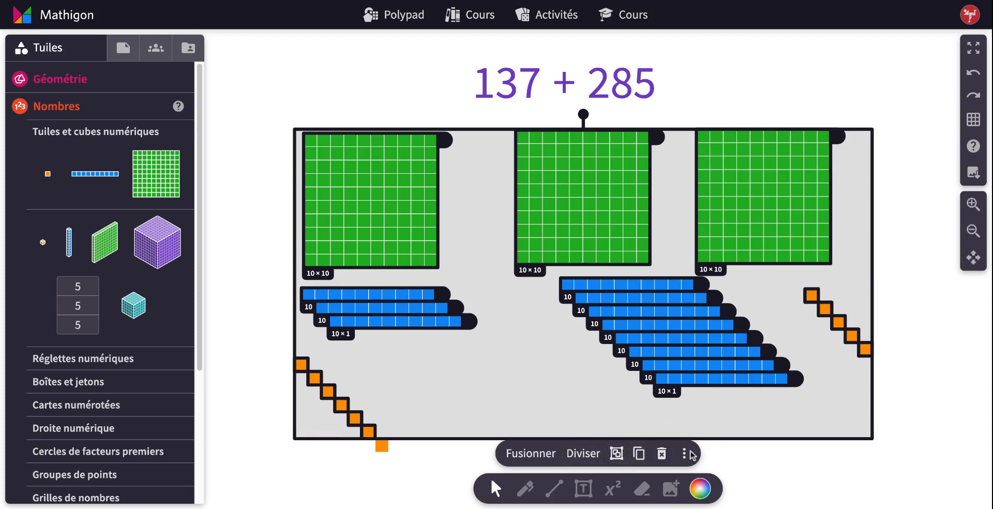
pyautogui.click(248, 279)
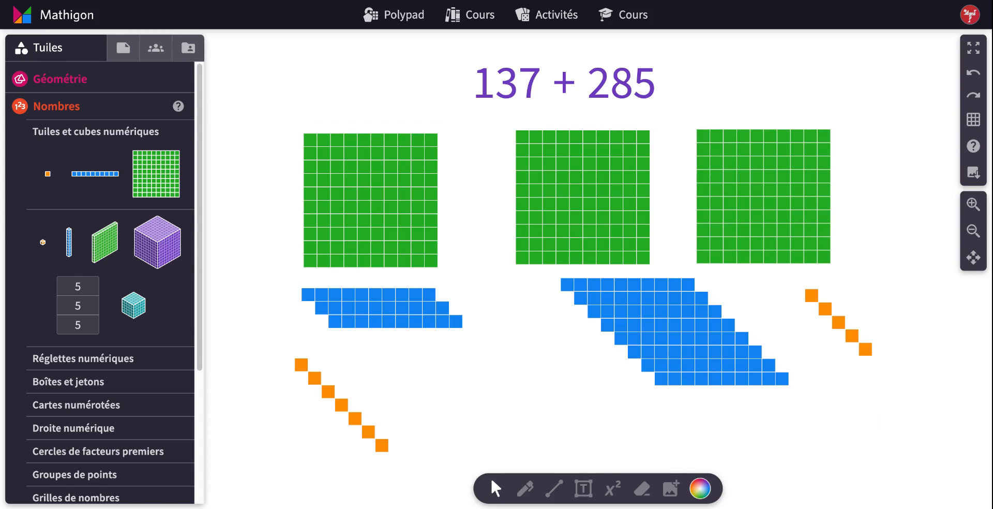
# Gather the three 10 × 10 hundred tiles together on the left side of the canvas
pyautogui.click(393, 205)
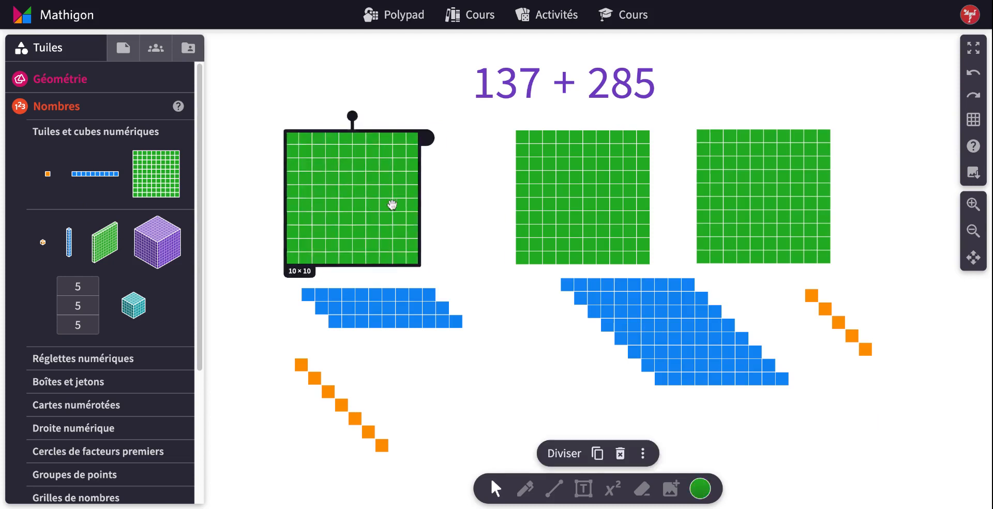
pyautogui.moveTo(392, 205); pyautogui.dragTo(369, 197)
pyautogui.moveTo(569, 192); pyautogui.dragTo(417, 190)
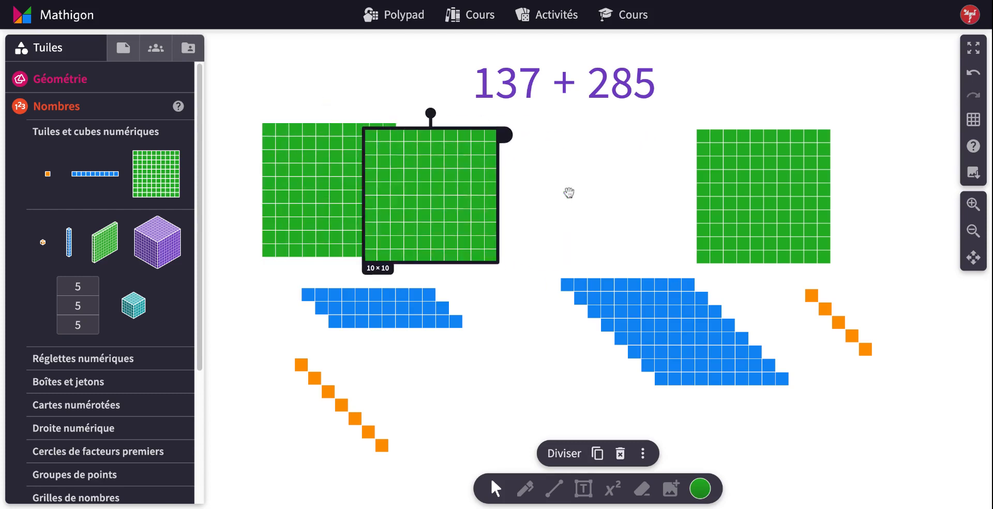
pyautogui.moveTo(763, 195); pyautogui.dragTo(270, 216)
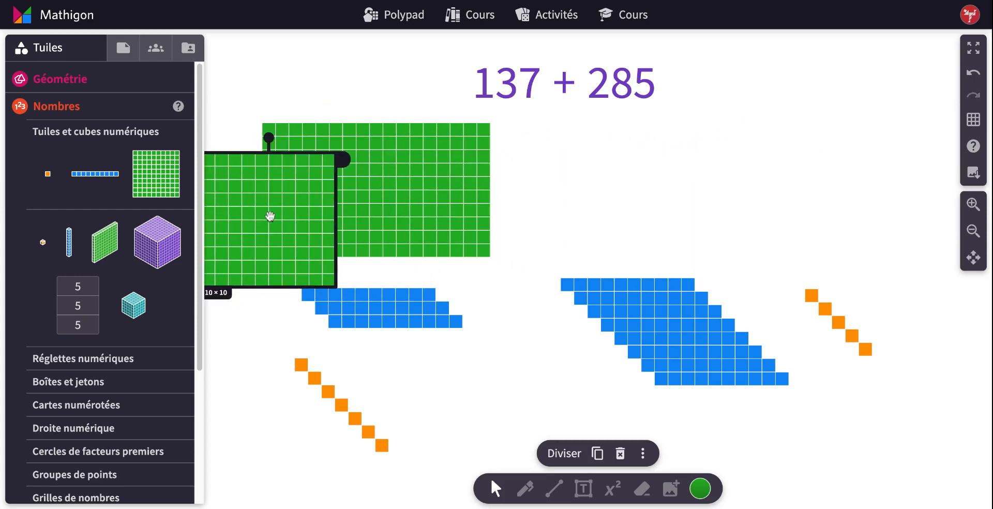
# Move the eight ten rods up beside the hundred tiles and place the three ten rods directly beneath them
pyautogui.moveTo(563, 260); pyautogui.dragTo(801, 414)
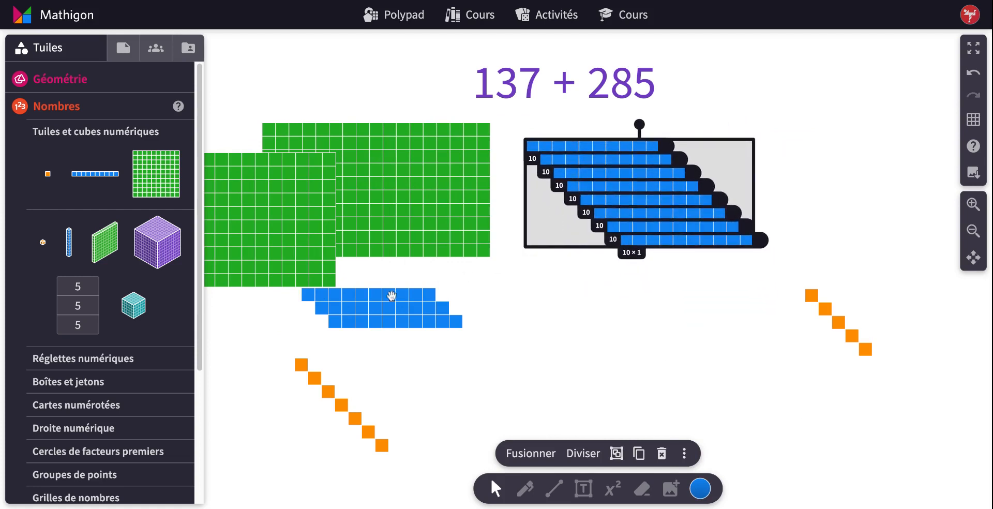
pyautogui.moveTo(372, 277); pyautogui.dragTo(429, 357)
pyautogui.moveTo(399, 308); pyautogui.dragTo(616, 280)
# Move the seven unit tiles of the 137 group to the right of the ten rods, above the five unit tiles
pyautogui.moveTo(254, 345); pyautogui.dragTo(429, 470)
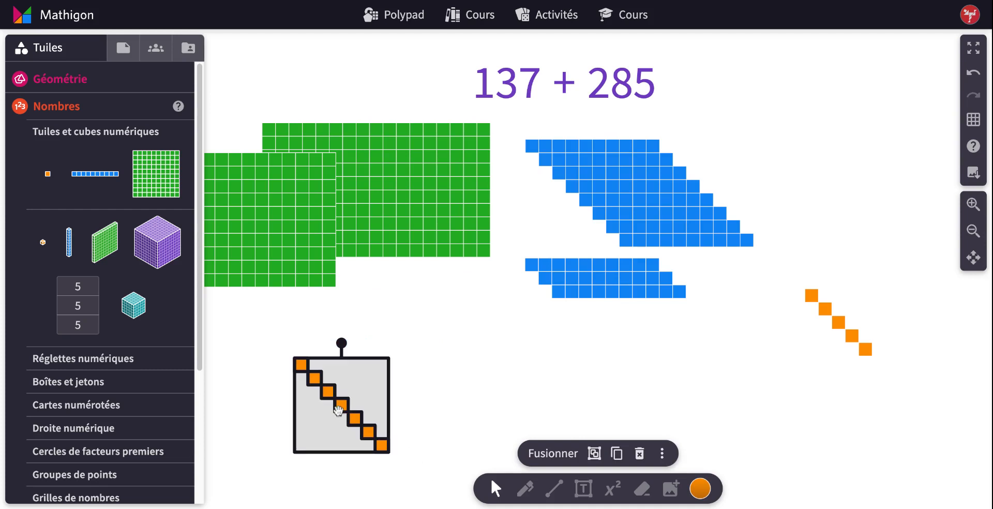
pyautogui.moveTo(337, 405); pyautogui.dragTo(844, 226)
pyautogui.click(776, 321)
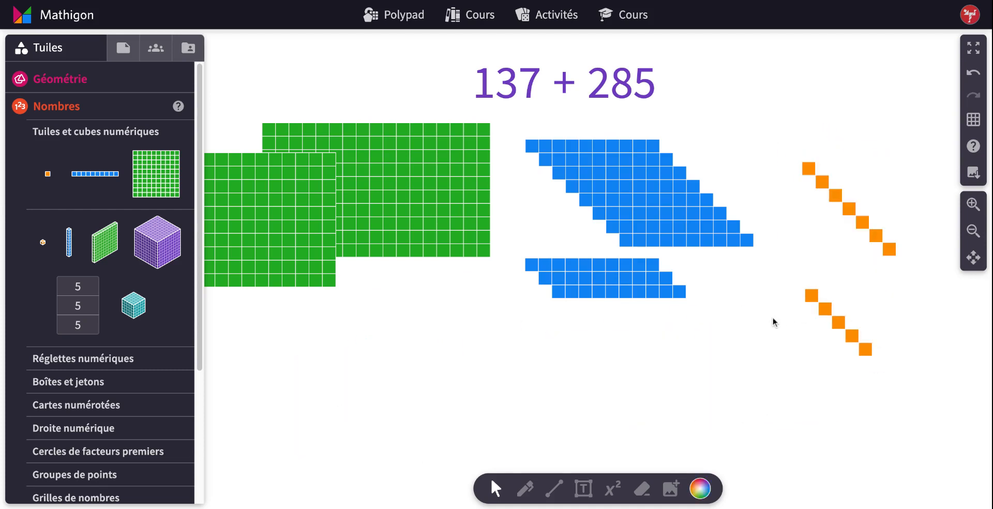
pyautogui.moveTo(800, 140)
pyautogui.mouseDown()
pyautogui.moveTo(785, 131)
pyautogui.moveTo(931, 305)
pyautogui.moveTo(786, 130)
pyautogui.mouseUp()
pyautogui.moveTo(770, 130); pyautogui.dragTo(939, 409)
pyautogui.click(811, 416)
pyautogui.moveTo(536, 119); pyautogui.dragTo(687, 347)
pyautogui.click(686, 346)
# Rearrange the three hundred tiles into a compact cluster, with two stacked and the third beside them
pyautogui.moveTo(255, 210); pyautogui.dragTo(300, 315)
pyautogui.moveTo(468, 154); pyautogui.dragTo(494, 262)
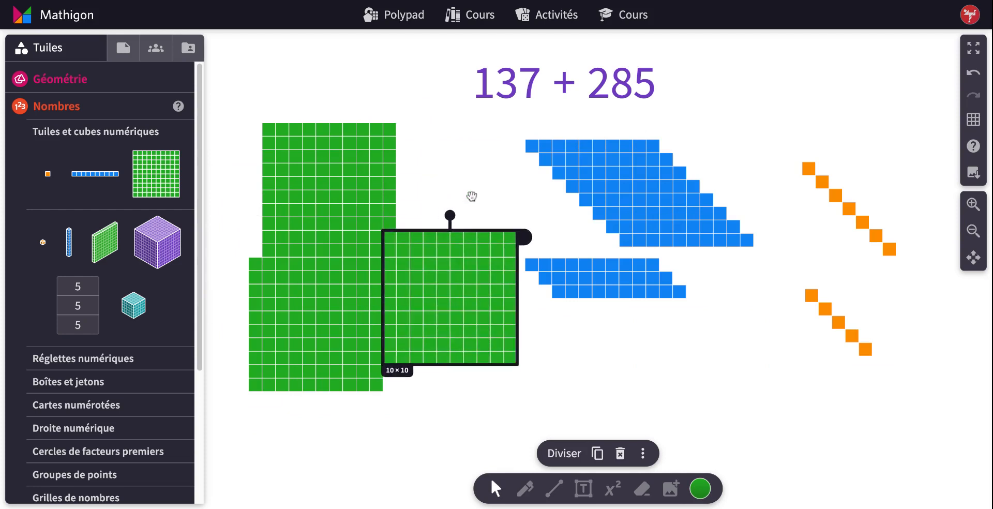
pyautogui.moveTo(365, 166); pyautogui.dragTo(352, 129)
pyautogui.moveTo(451, 267); pyautogui.dragTo(438, 200)
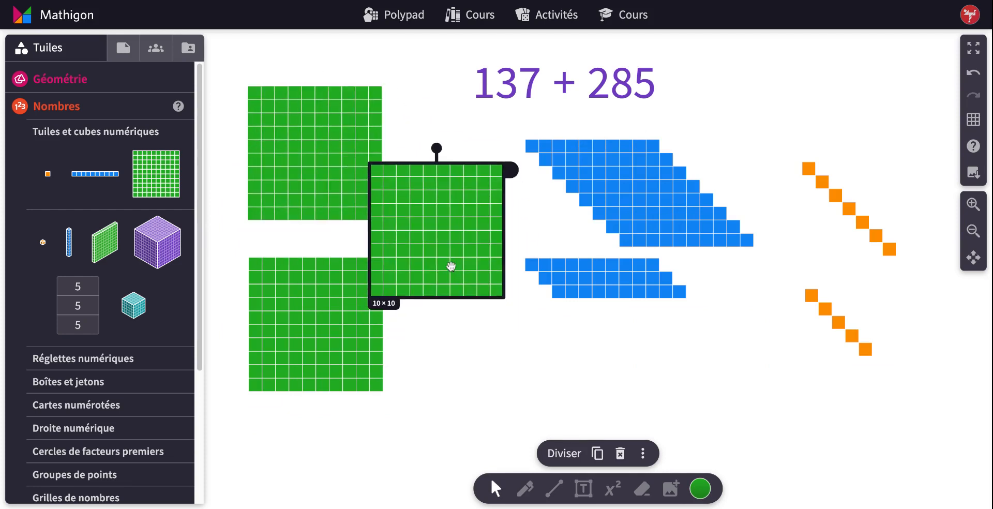
pyautogui.moveTo(324, 305); pyautogui.dragTo(306, 286)
pyautogui.moveTo(458, 244); pyautogui.dragTo(443, 234)
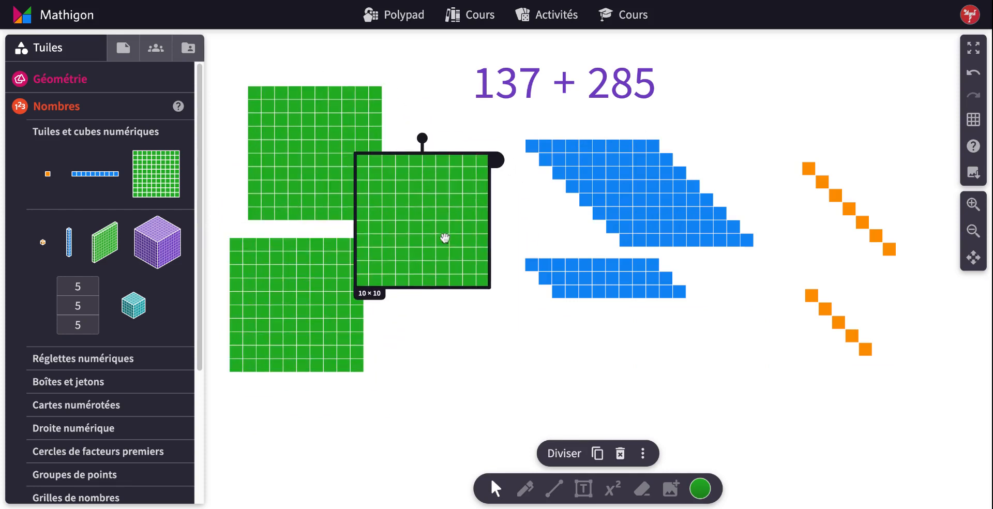
# Merge the twelve unit tiles into a single tile and move it to the lower right of the ten rods
pyautogui.moveTo(796, 153); pyautogui.dragTo(924, 380)
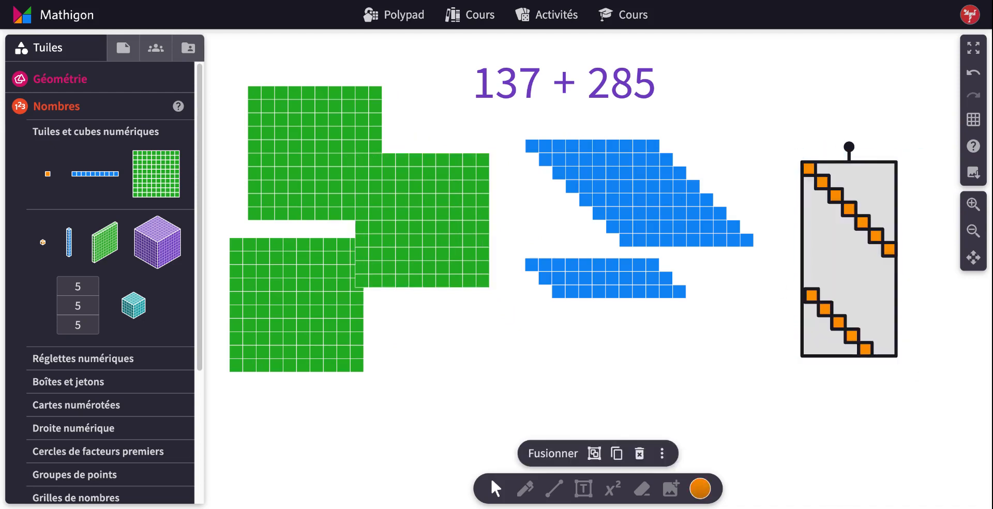
pyautogui.click(734, 397)
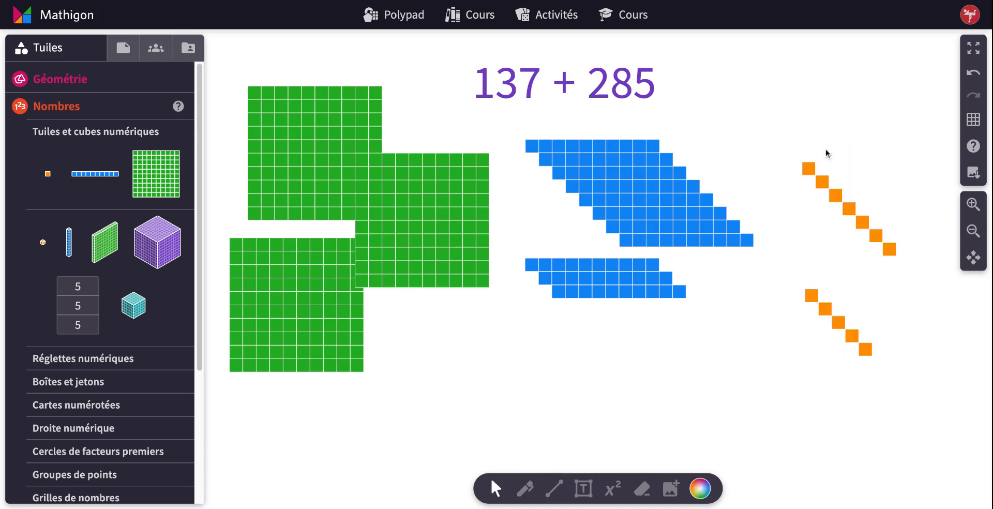
pyautogui.moveTo(781, 139); pyautogui.dragTo(912, 393)
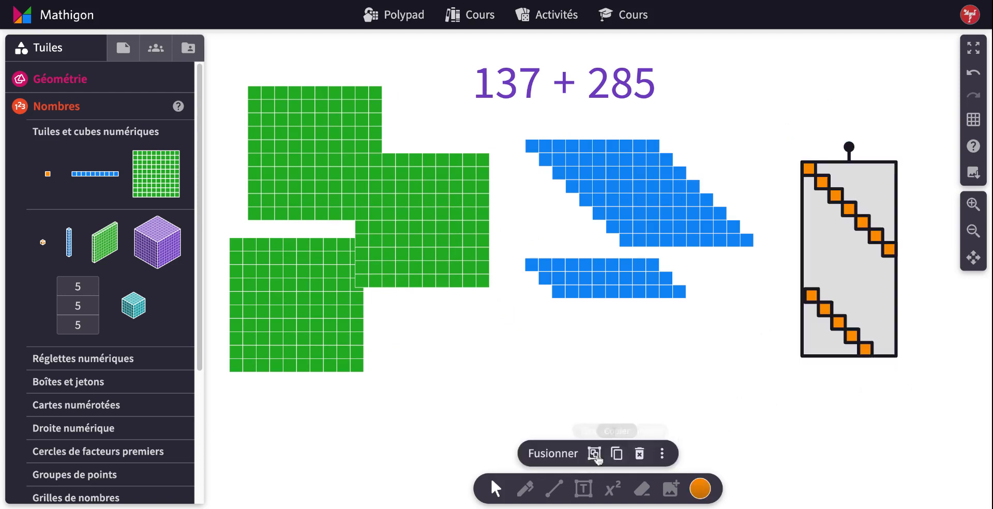
pyautogui.click(552, 454)
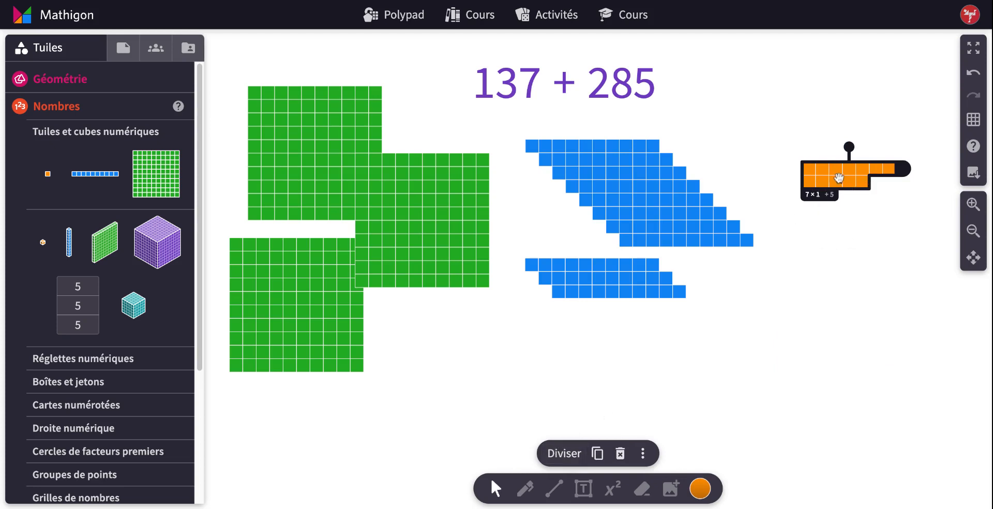
pyautogui.moveTo(839, 179); pyautogui.dragTo(794, 310)
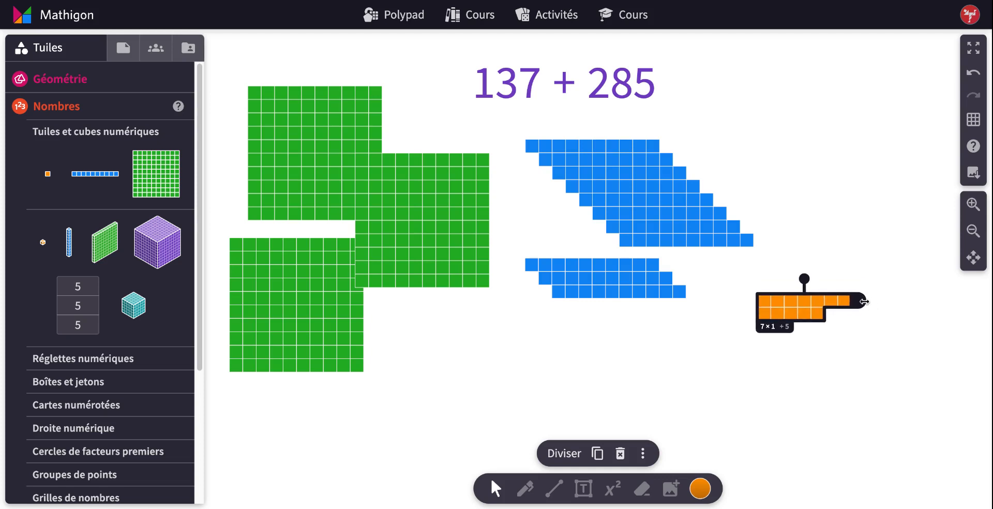
# Reshape the merged unit tile into a 10 × 1 row with two units left over below
pyautogui.click(865, 302)
pyautogui.click(864, 301)
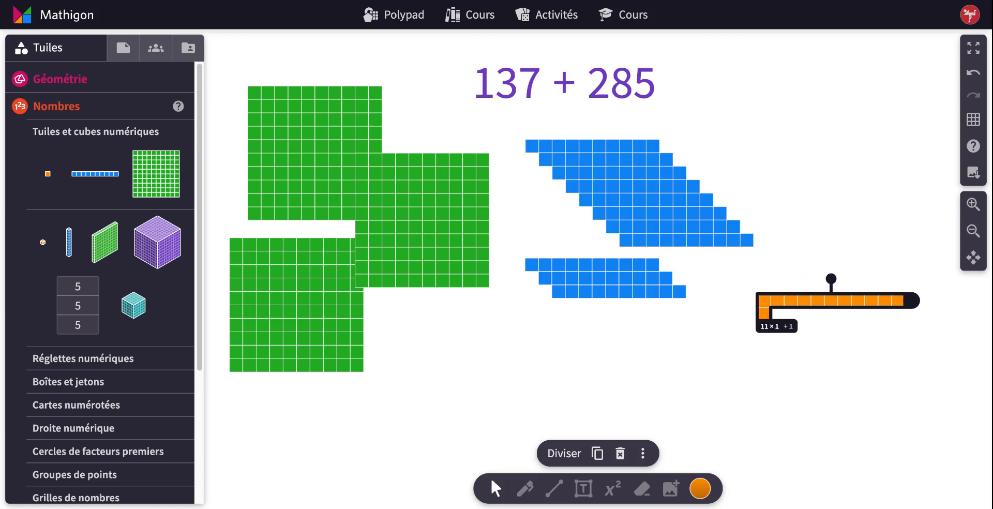
pyautogui.moveTo(912, 301); pyautogui.dragTo(899, 301)
pyautogui.click(801, 367)
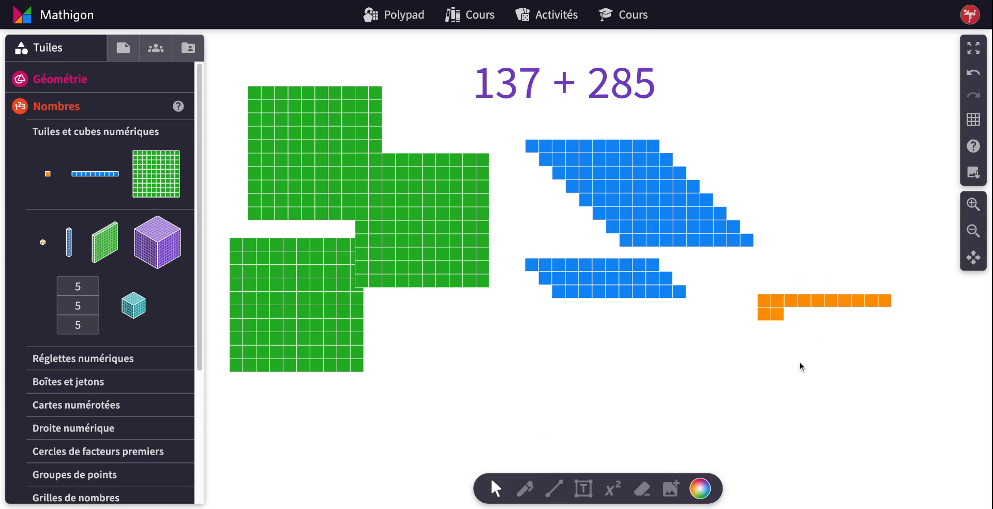
# Divide the 10 × 1 + 2 tile into its two rows and move the two-unit piece below the row of ten
pyautogui.click(766, 319)
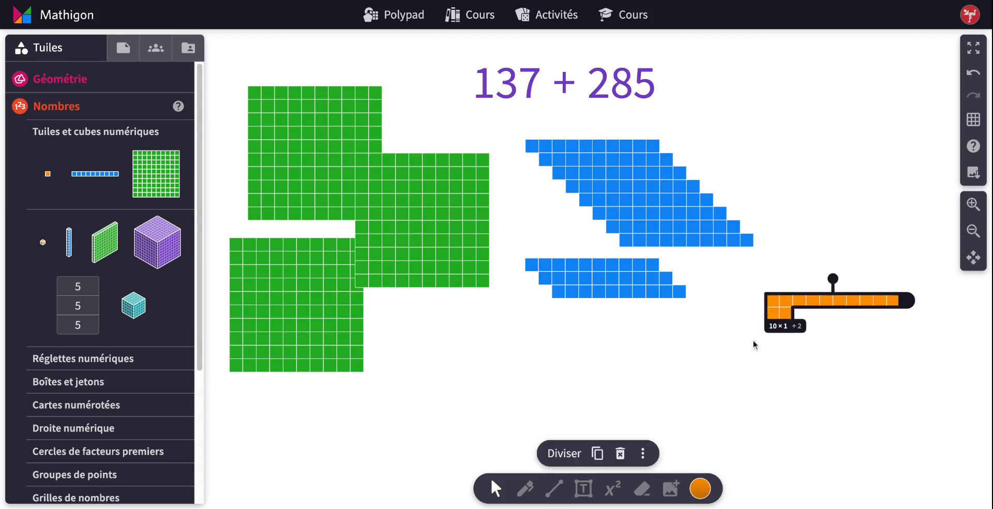
pyautogui.click(565, 453)
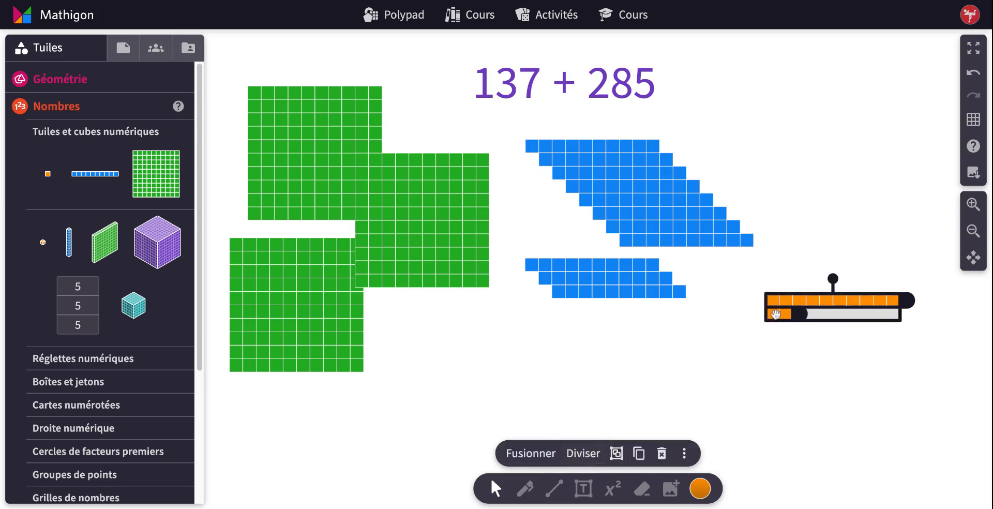
pyautogui.click(776, 335)
pyautogui.moveTo(776, 317); pyautogui.dragTo(786, 350)
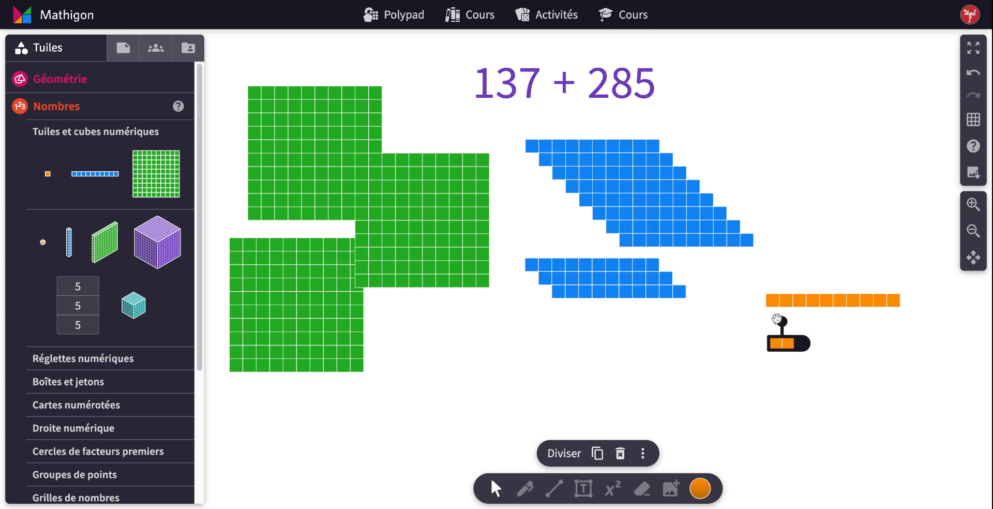
pyautogui.click(723, 346)
# Recolor the orange 10 × 1 row blue and move it beneath the three ten rods
pyautogui.moveTo(824, 305); pyautogui.dragTo(919, 324)
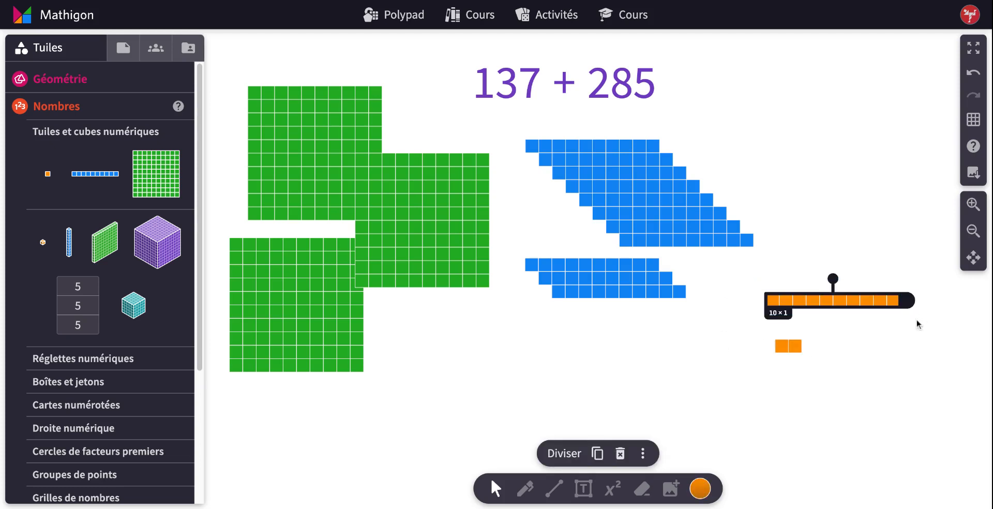
pyautogui.click(700, 488)
pyautogui.click(716, 431)
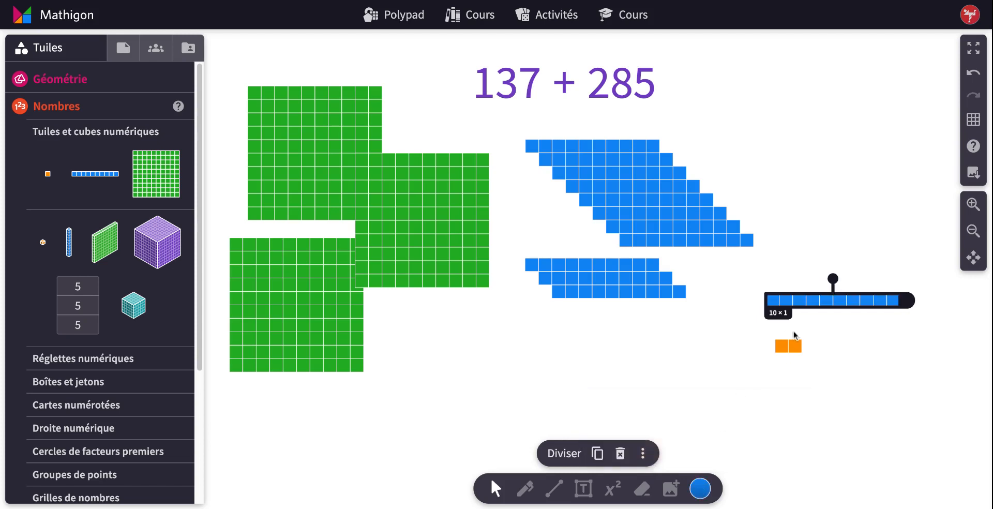
pyautogui.moveTo(814, 306); pyautogui.dragTo(581, 327)
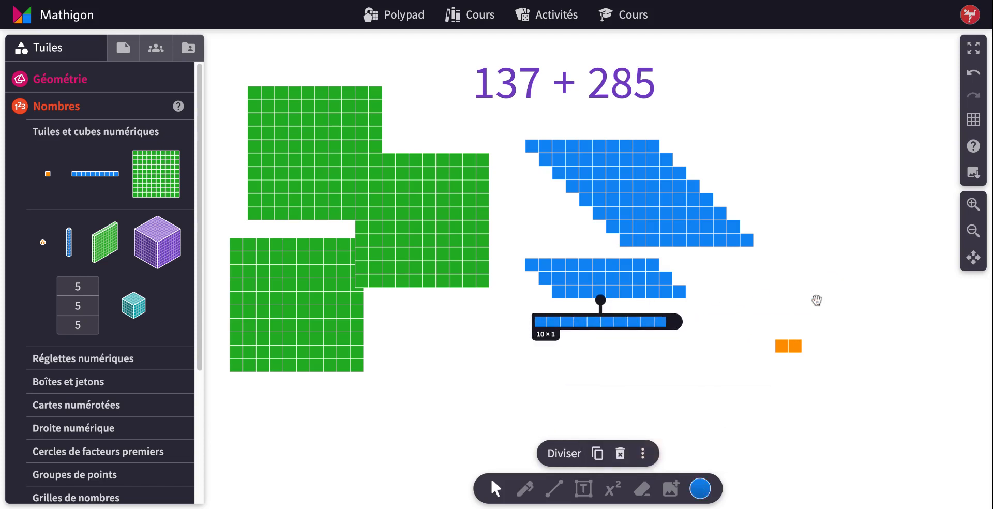
# Move the two-unit tile higher on the canvas, to the right of the upper ten rods
pyautogui.click(764, 313)
pyautogui.moveTo(746, 306); pyautogui.dragTo(859, 203)
pyautogui.click(543, 182)
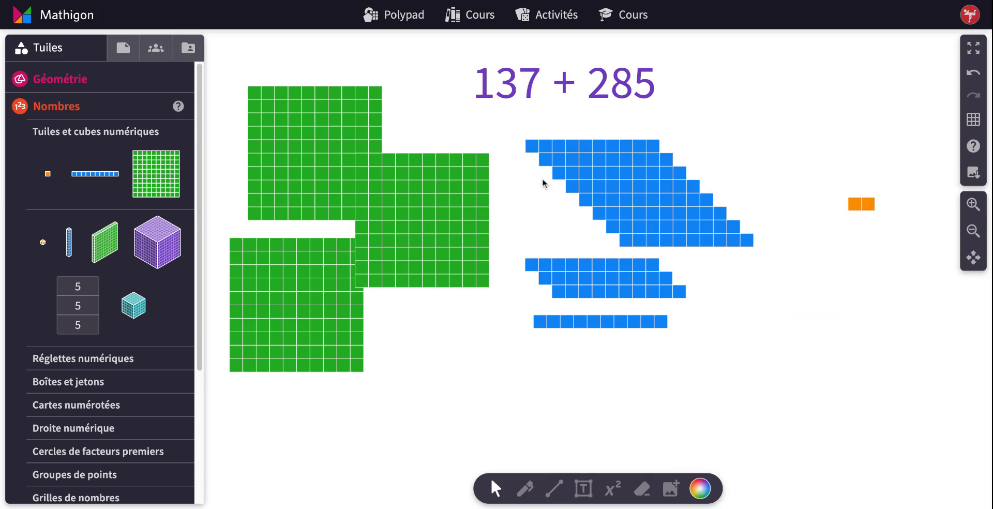
pyautogui.click(605, 165)
pyautogui.click(544, 121)
# Align nine of the ten rods above the bottom blue rod to build a 10 × 10 block
pyautogui.moveTo(590, 292); pyautogui.dragTo(571, 308)
pyautogui.moveTo(580, 277); pyautogui.dragTo(574, 282)
pyautogui.moveTo(574, 265)
pyautogui.mouseDown()
pyautogui.moveTo(647, 241)
pyautogui.moveTo(562, 266)
pyautogui.mouseUp()
pyautogui.moveTo(627, 232); pyautogui.dragTo(554, 255)
pyautogui.moveTo(618, 213); pyautogui.dragTo(576, 236)
pyautogui.moveTo(616, 212); pyautogui.dragTo(582, 222)
pyautogui.moveTo(626, 188); pyautogui.dragTo(591, 217)
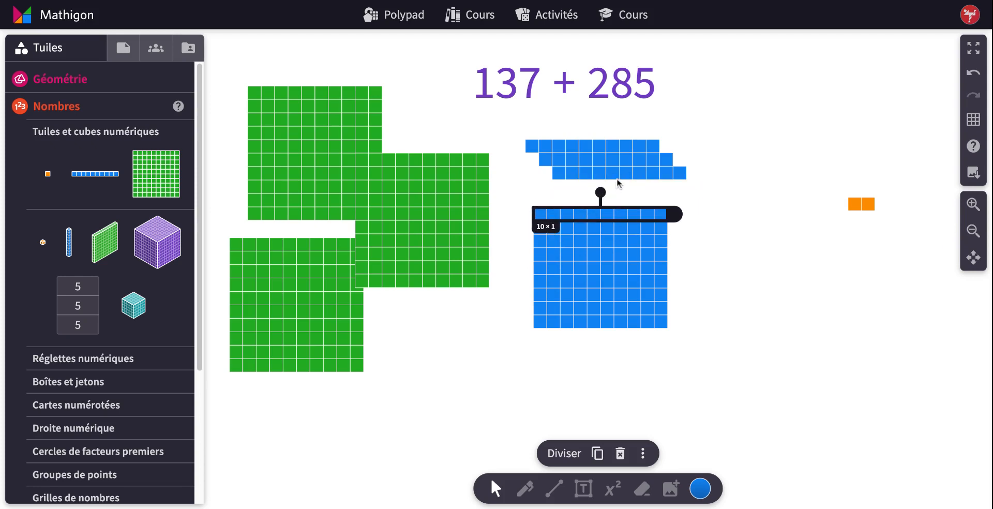
pyautogui.moveTo(617, 178); pyautogui.dragTo(625, 174)
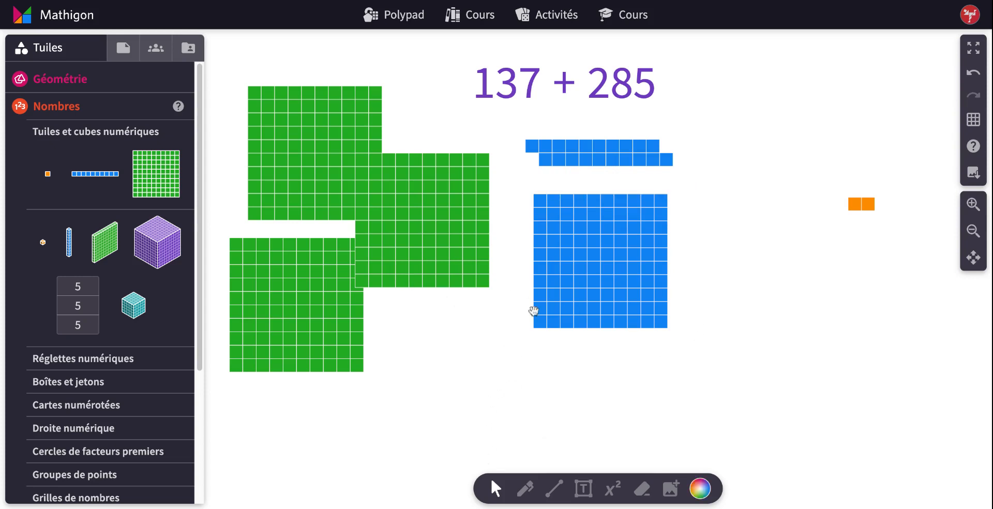
# Undo the stacking of the ten rods and the moves of the two-unit tile and the recolored ten rod
pyautogui.click(973, 75)
pyautogui.click(973, 75)
pyautogui.click(974, 75)
pyautogui.click(973, 75)
pyautogui.click(974, 76)
pyautogui.click(973, 76)
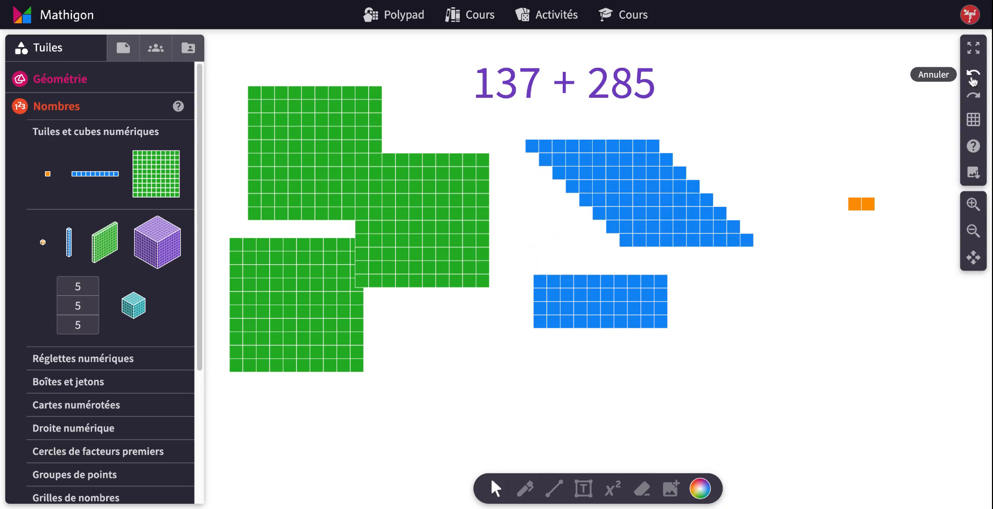
pyautogui.click(974, 77)
pyautogui.click(973, 77)
pyautogui.click(974, 77)
pyautogui.click(973, 77)
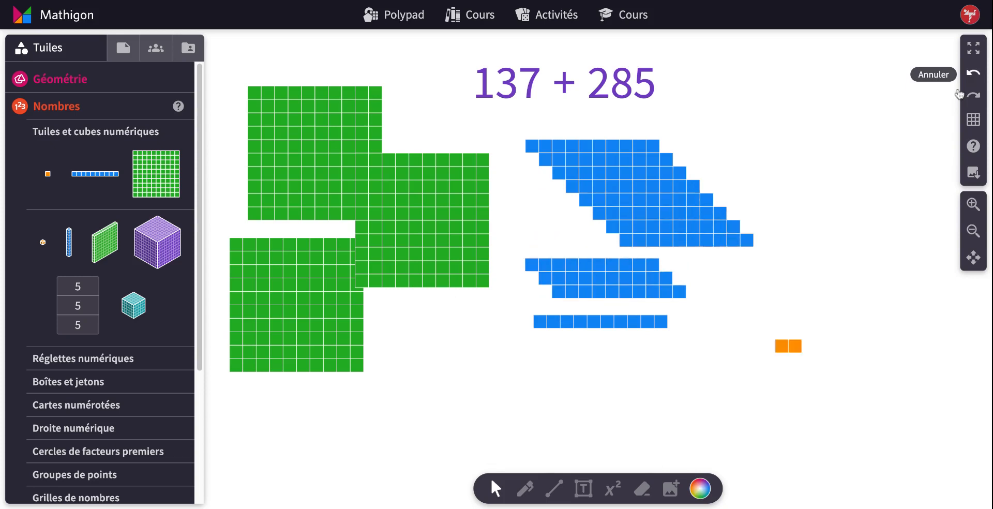
pyautogui.click(973, 76)
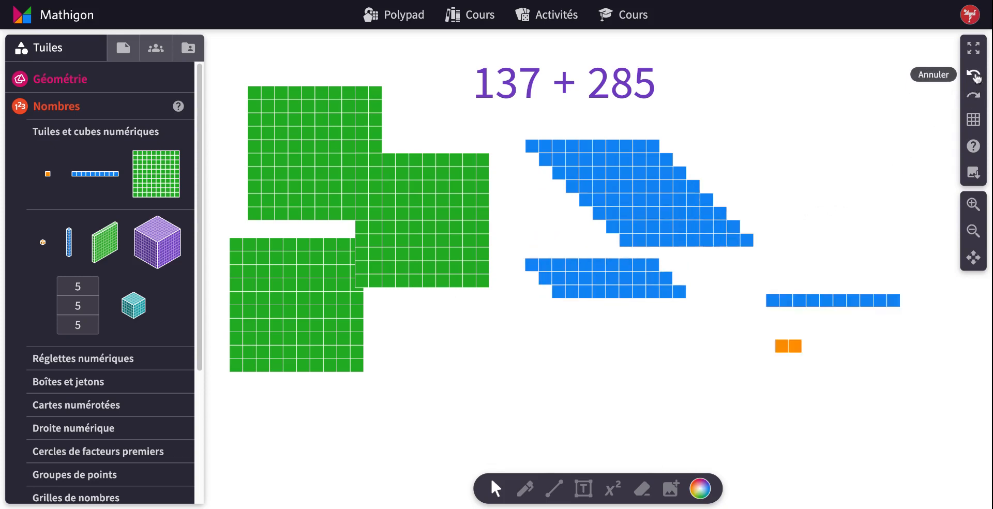
# Place the recolored ten rod beneath the three ten rods, and merge the upper ten of the blue rods into one tile
pyautogui.hotkey('ctrl', 'y')
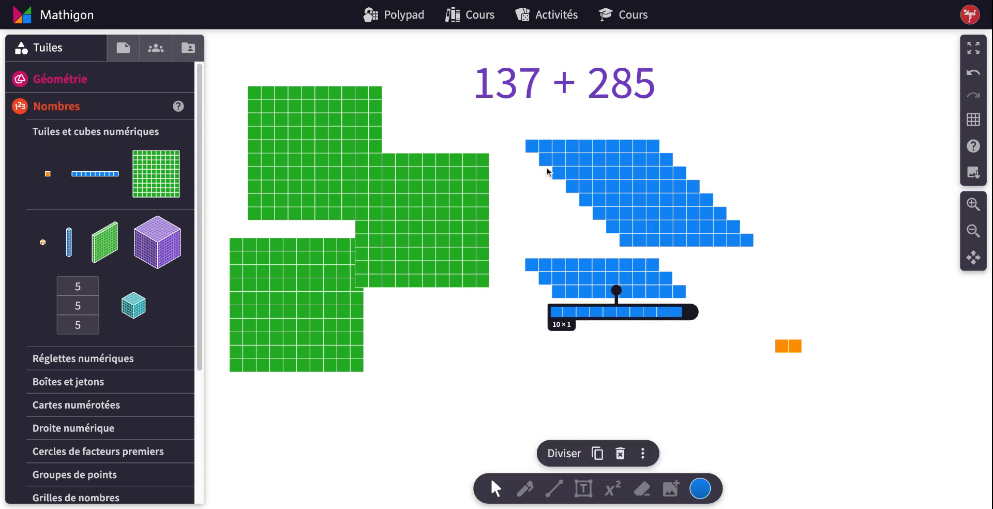
pyautogui.click(520, 125)
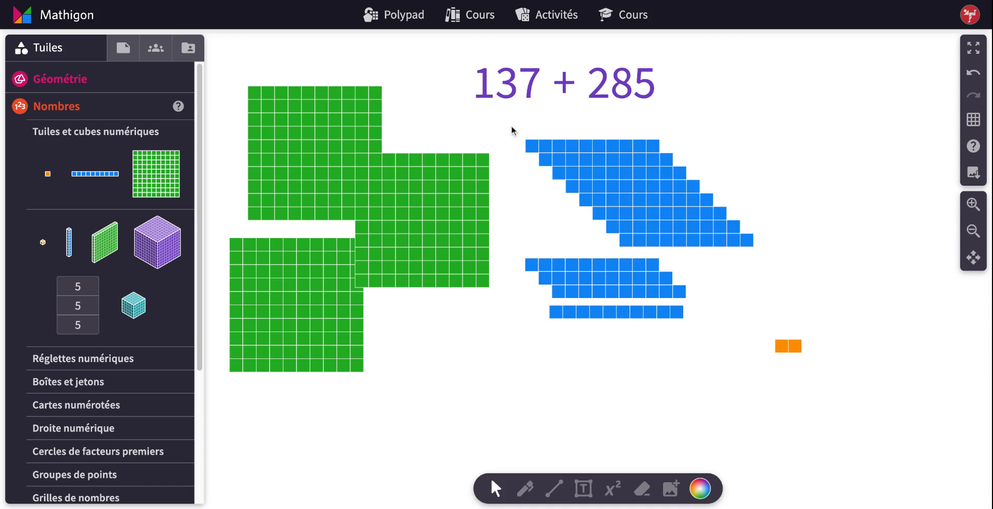
pyautogui.moveTo(512, 125); pyautogui.dragTo(694, 283)
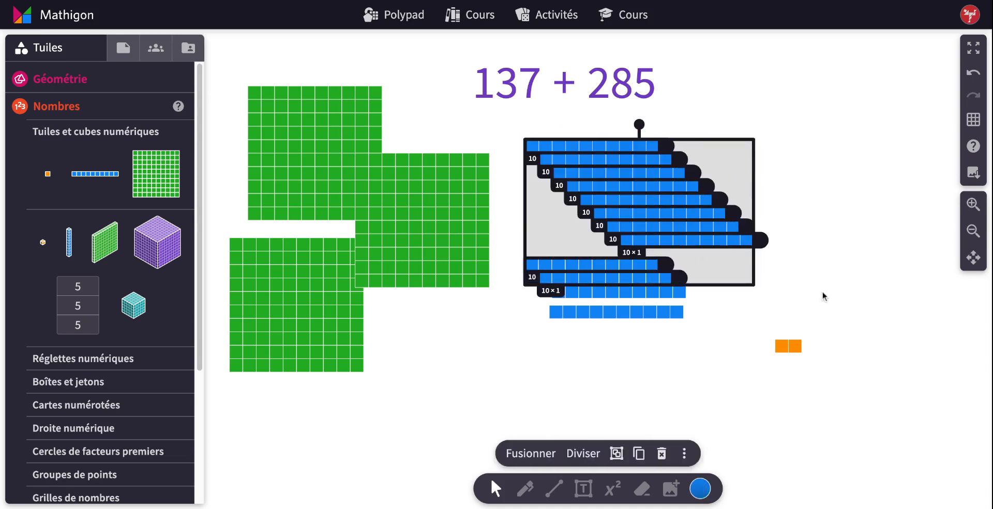
pyautogui.click(543, 455)
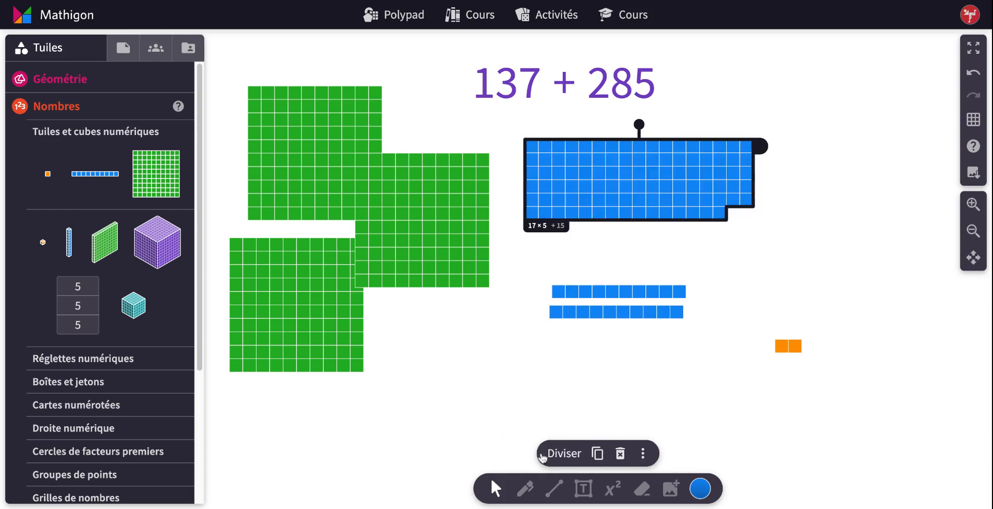
# Reshape the merged blue tile into a 10 × 10 square, place it below the hundred tiles, and recolor it green
pyautogui.moveTo(764, 147); pyautogui.dragTo(669, 147)
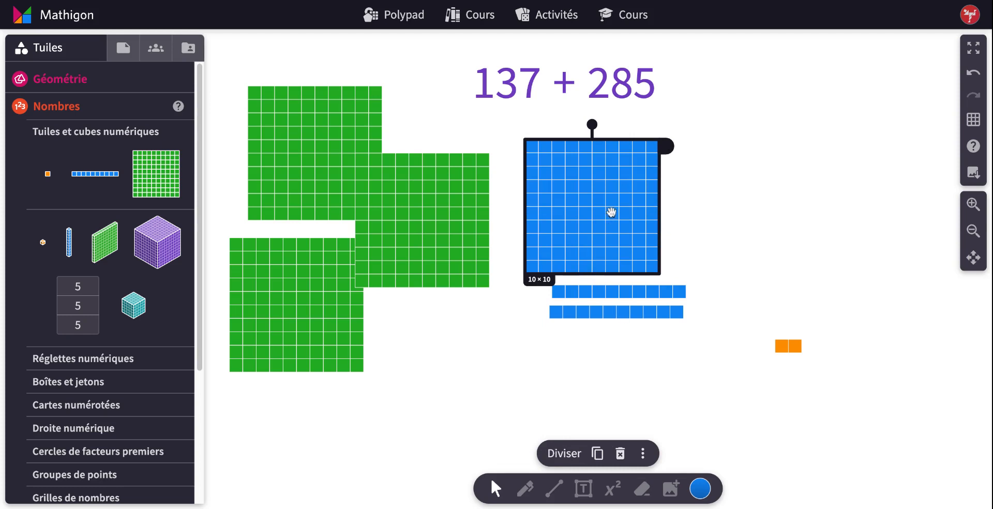
pyautogui.moveTo(615, 206); pyautogui.dragTo(453, 372)
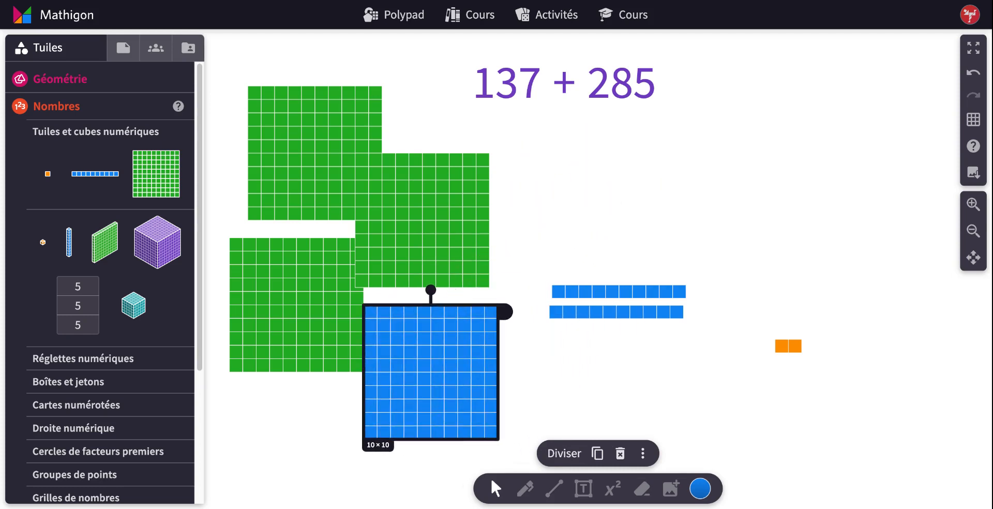
pyautogui.click(701, 489)
pyautogui.click(756, 433)
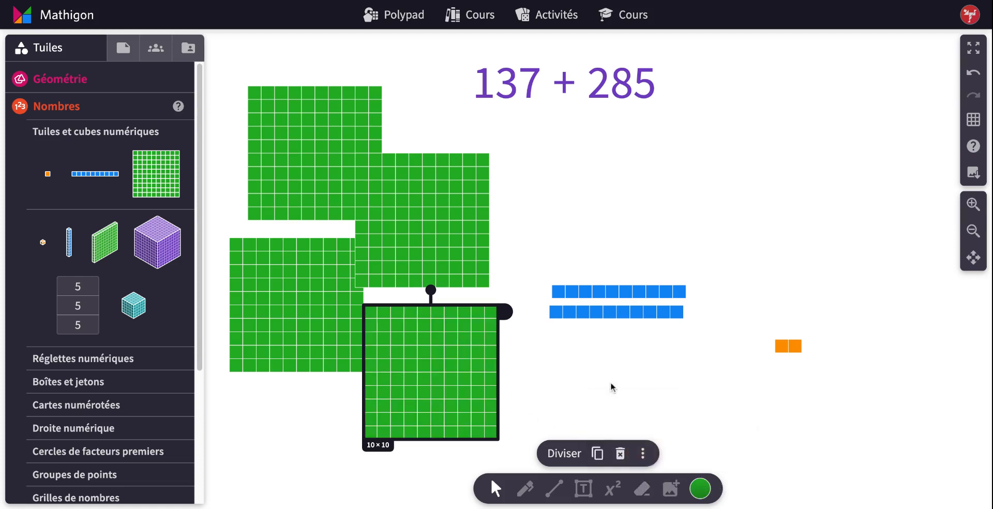
# Move the two blue ten rods and the orange two-unit tile higher on the canvas, beside the hundreds
pyautogui.moveTo(542, 237); pyautogui.dragTo(704, 360)
pyautogui.moveTo(658, 296); pyautogui.dragTo(694, 204)
pyautogui.click(761, 317)
pyautogui.click(789, 346)
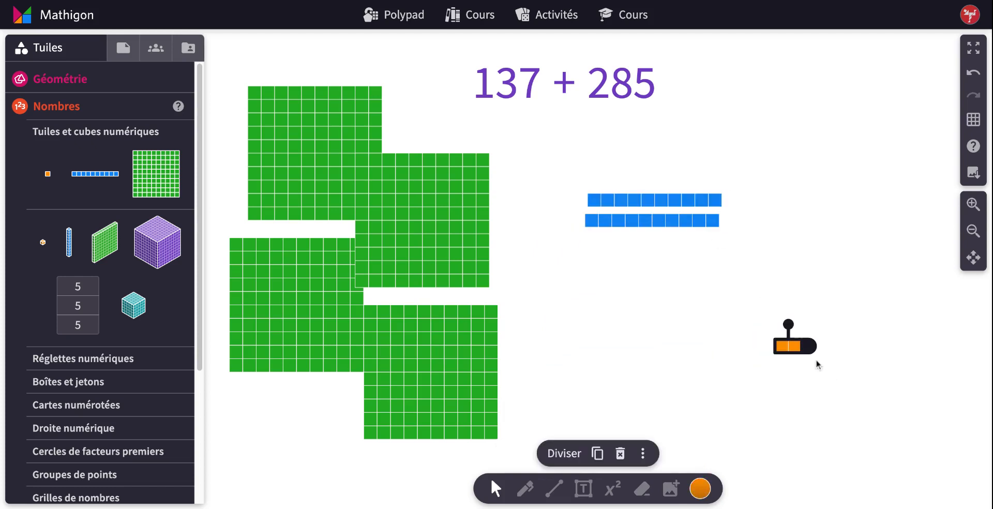
pyautogui.moveTo(791, 349); pyautogui.dragTo(792, 217)
# Spread the four green hundred tiles apart so that none of them overlap
pyautogui.moveTo(429, 207); pyautogui.dragTo(486, 181)
pyautogui.moveTo(277, 312); pyautogui.dragTo(269, 330)
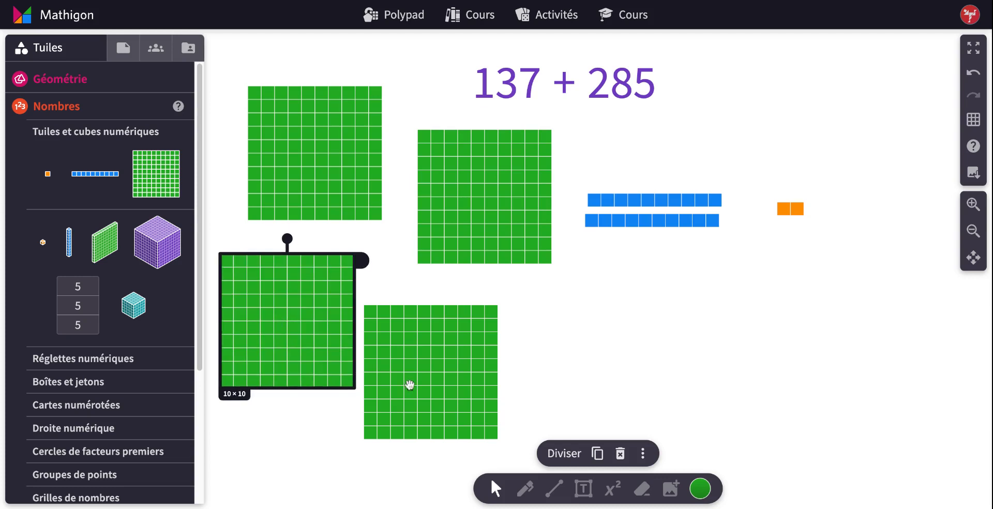
pyautogui.moveTo(410, 385); pyautogui.dragTo(423, 381)
pyautogui.moveTo(254, 308); pyautogui.dragTo(251, 313)
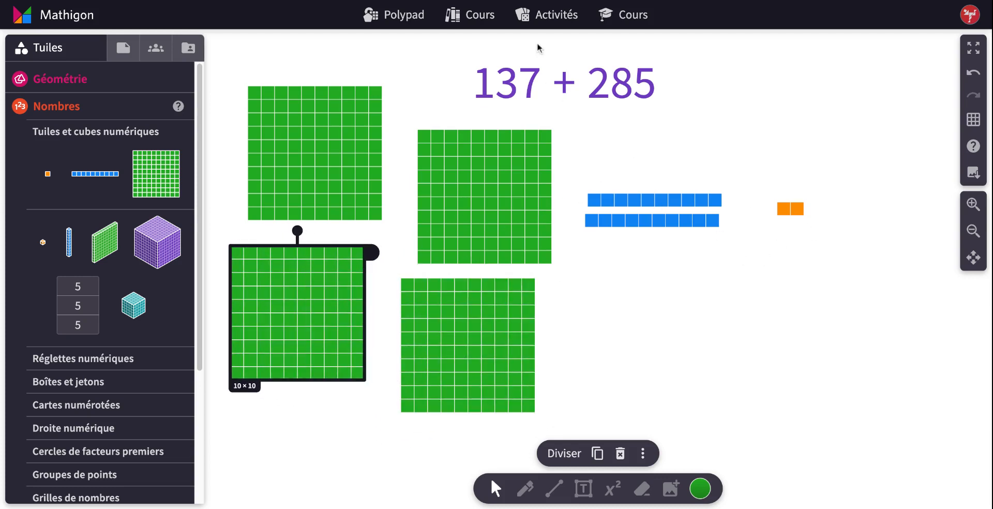
# Delete all the number tiles from the canvas, and shift the 137 + 285 expression slightly
pyautogui.scroll(-1, 686, 298)
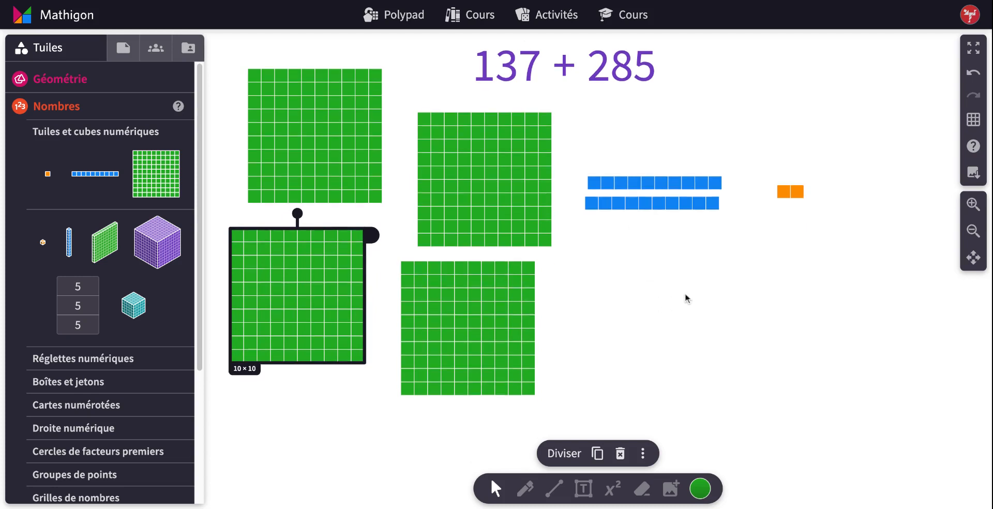
pyautogui.scroll(-6, 694, 278)
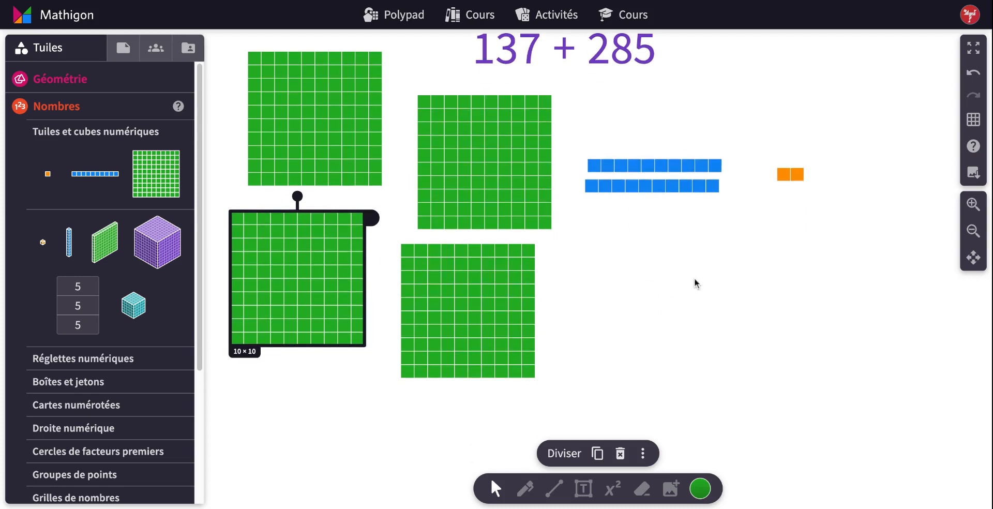
pyautogui.scroll(6, 696, 283)
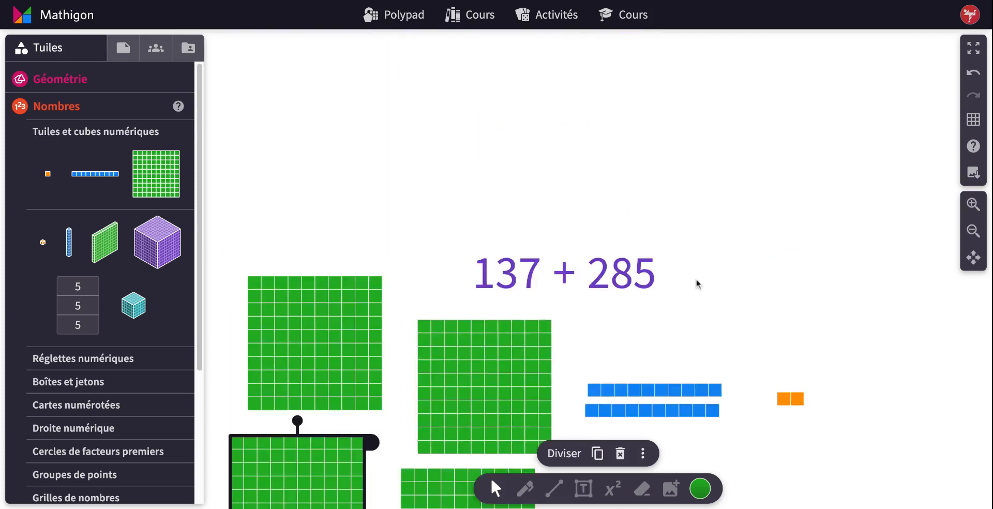
pyautogui.scroll(-2, 697, 283)
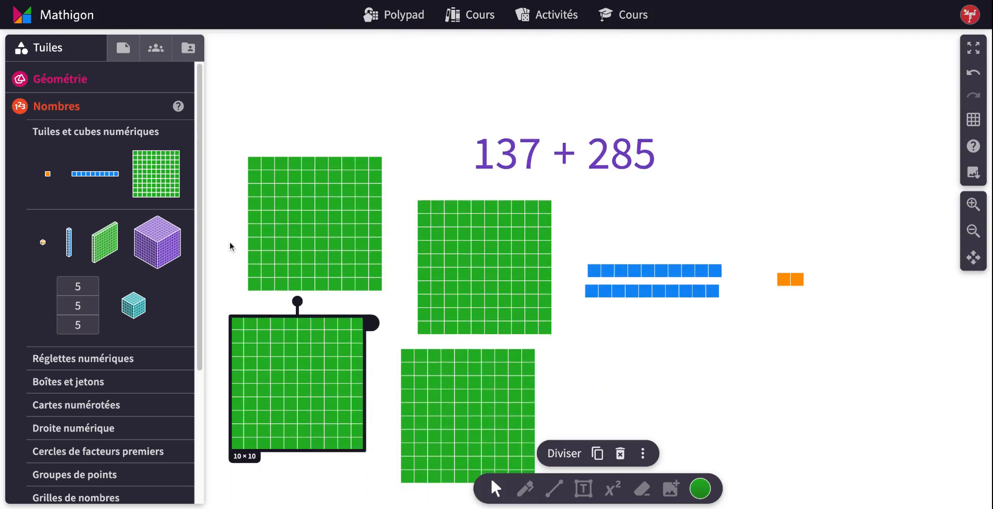
pyautogui.moveTo(232, 244); pyautogui.dragTo(843, 375)
pyautogui.press('Delete')
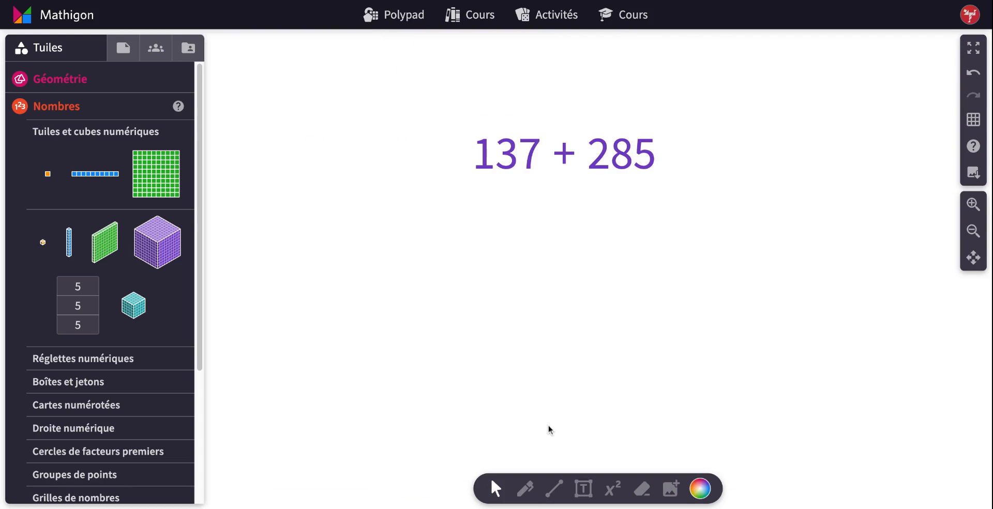
pyautogui.moveTo(441, 120); pyautogui.dragTo(685, 208)
pyautogui.scroll(-3, 595, 155)
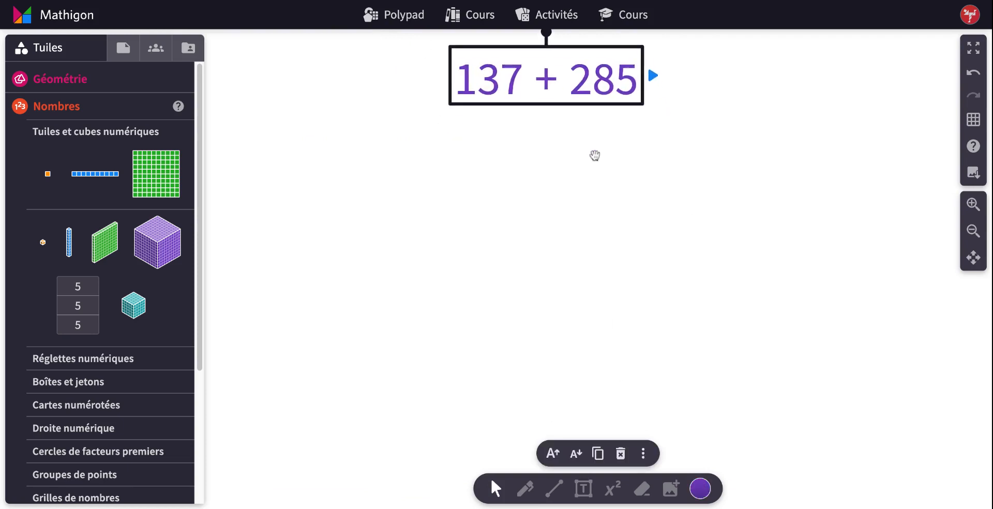
pyautogui.click(578, 214)
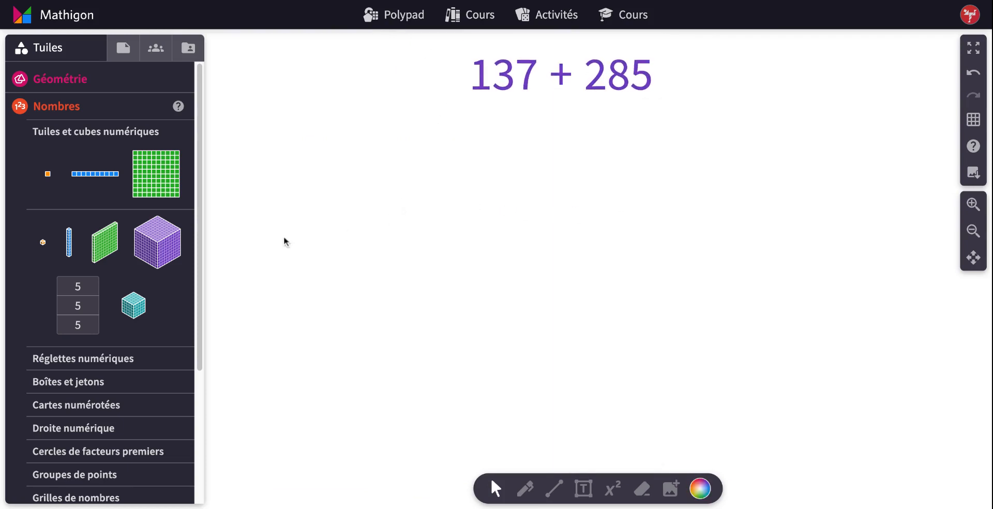
# Add one 3D green hundred flat and three 3D blue ten rods below the left of the expression
pyautogui.click(116, 250)
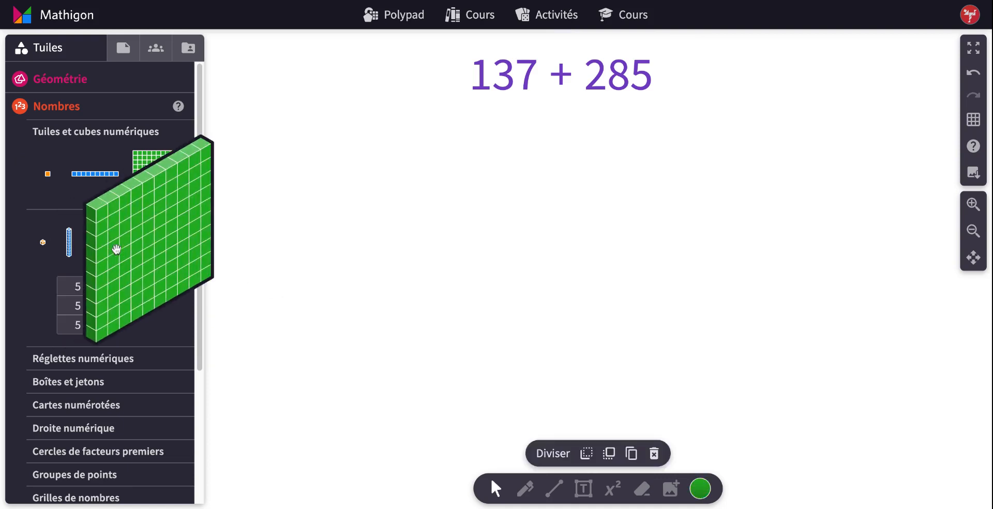
pyautogui.click(71, 243)
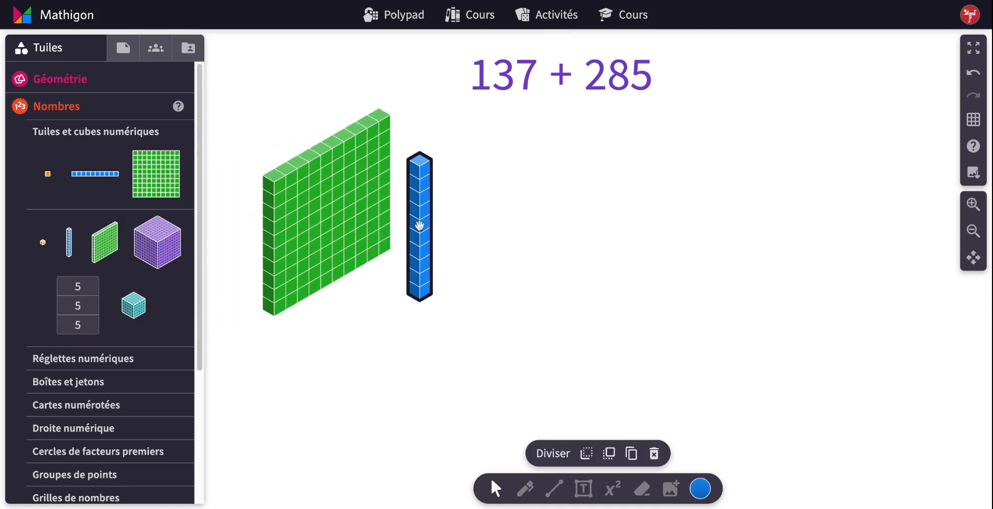
pyautogui.hotkey('ctrl', 'd')
pyautogui.hotkey('ctrl', 'd')
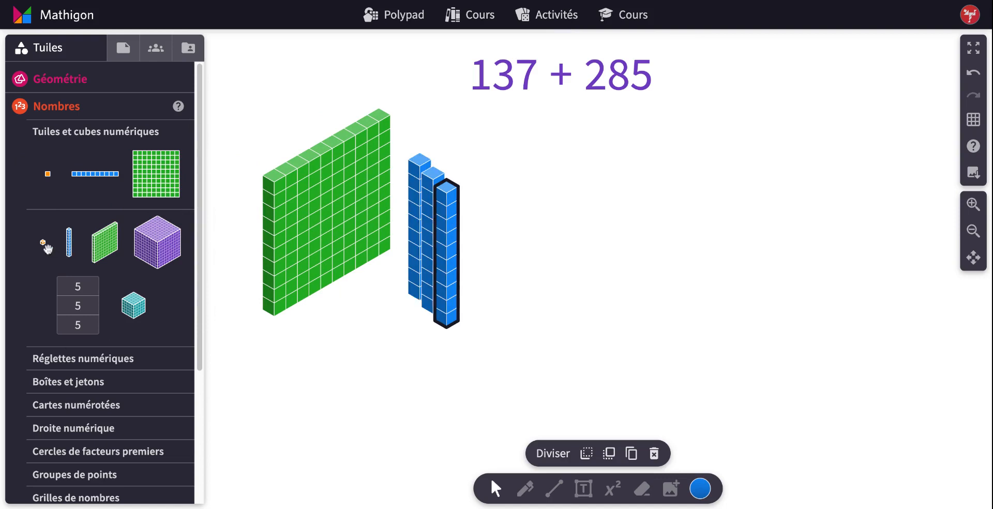
# Add seven orange unit cubes in a diagonal row below the first hundred flat to complete 137
pyautogui.click(47, 250)
pyautogui.hotkey('ctrl', 'd')
pyautogui.hotkey('ctrl', 'd')
pyautogui.hotkey('ctrl', 'd')
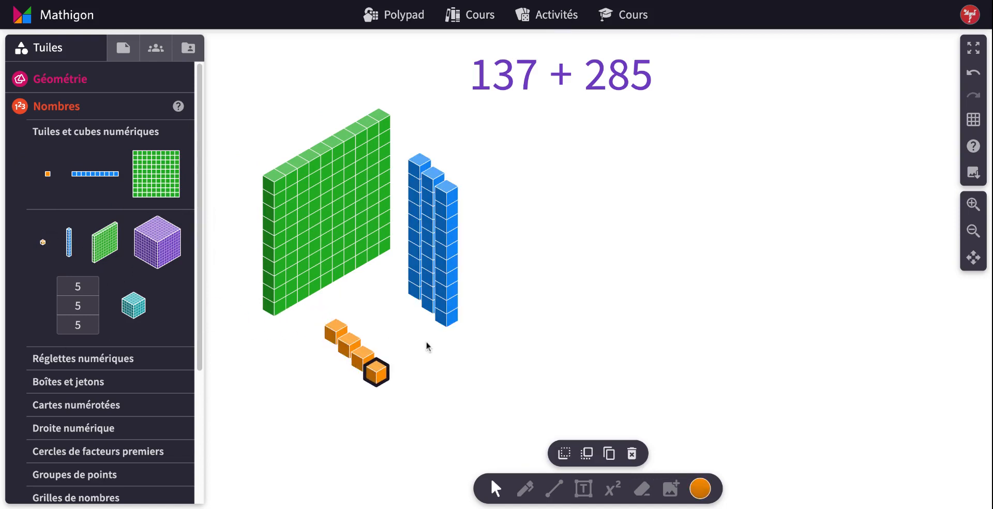
pyautogui.hotkey('ctrl', 'd')
pyautogui.hotkey('ctrl', 'd')
pyautogui.hotkey('ctrl', 'd')
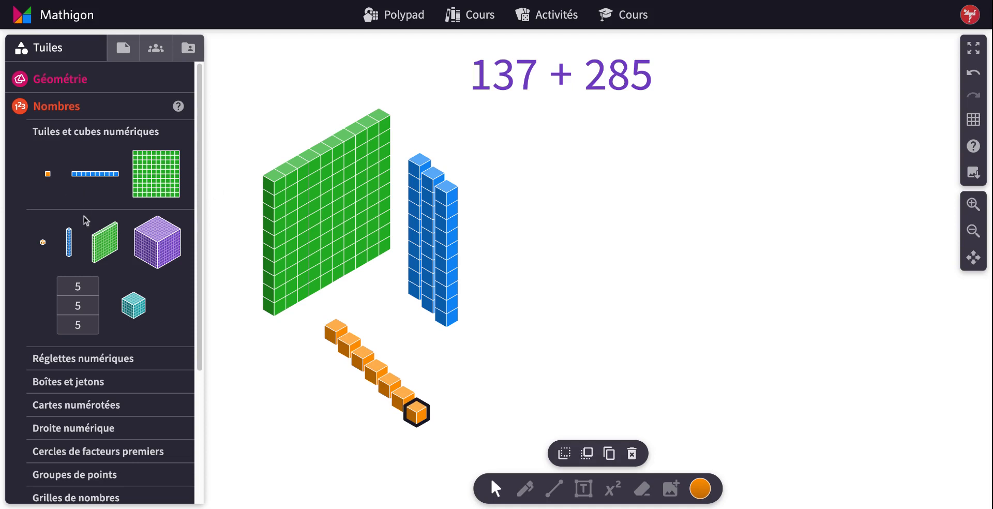
# Add two 3D hundred flats and eight 3D ten rods to the right of the 137 blocks for 285
pyautogui.moveTo(93, 238); pyautogui.dragTo(646, 200)
pyautogui.hotkey('ctrl', 'd')
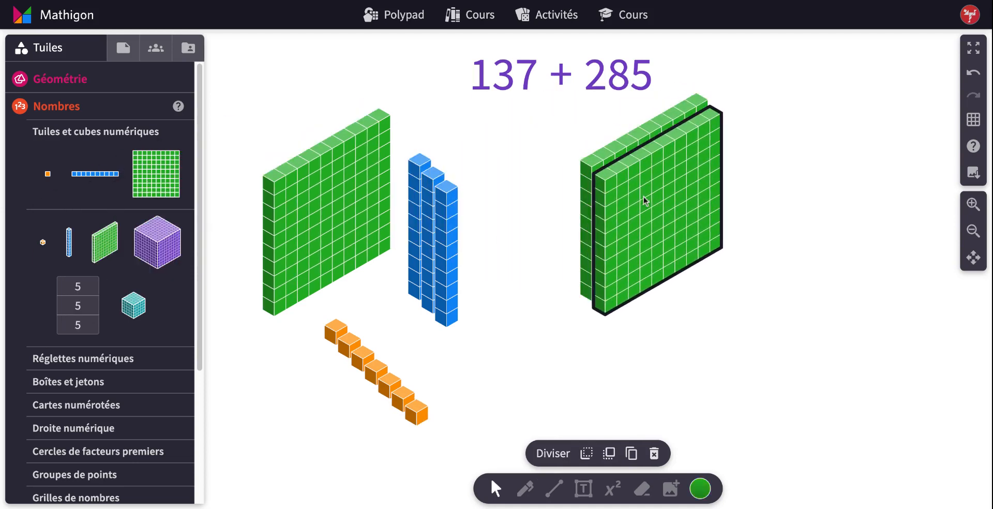
pyautogui.moveTo(83, 237); pyautogui.dragTo(788, 195)
pyautogui.hotkey('ctrl', 'd')
pyautogui.hotkey('ctrl', 'd')
pyautogui.hotkey('ctrl', 'd')
pyautogui.hotkey('ctrl', 'd')
pyautogui.hotkey('ctrl', 'd')
pyautogui.hotkey('ctrl', 'd')
pyautogui.hotkey('ctrl', 'd')
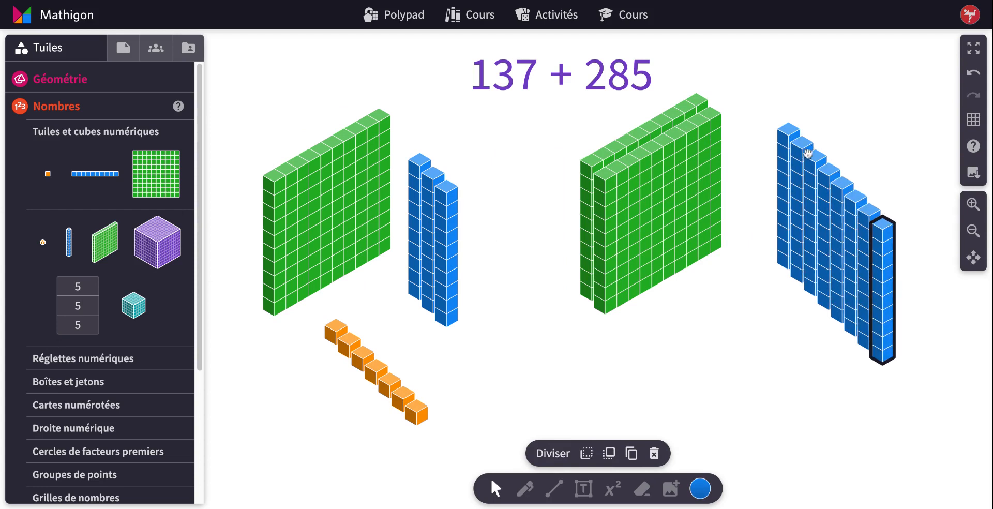
# Add five orange unit cubes between the two hundred flats and the eight ten rods to complete 285
pyautogui.click(774, 321)
pyautogui.moveTo(42, 242); pyautogui.dragTo(773, 337)
pyautogui.hotkey('ctrl', 'd')
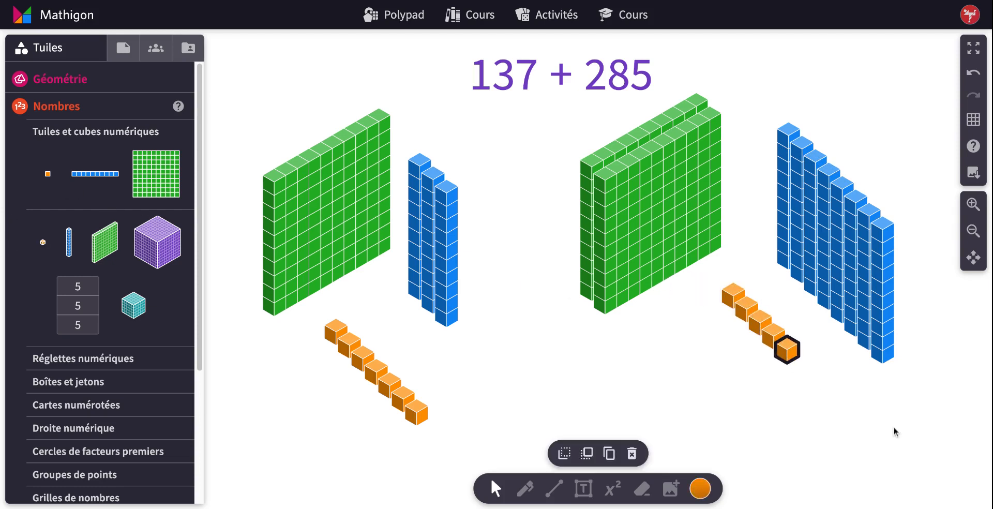
pyautogui.click(683, 357)
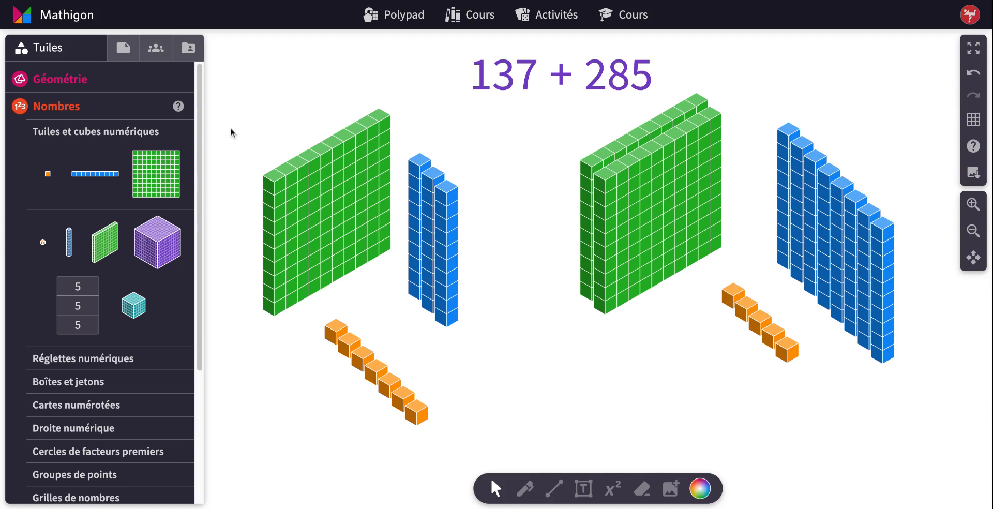
# Try organizing all the base-ten blocks of both numbers together, and undo the arrangement
pyautogui.moveTo(243, 147); pyautogui.dragTo(916, 410)
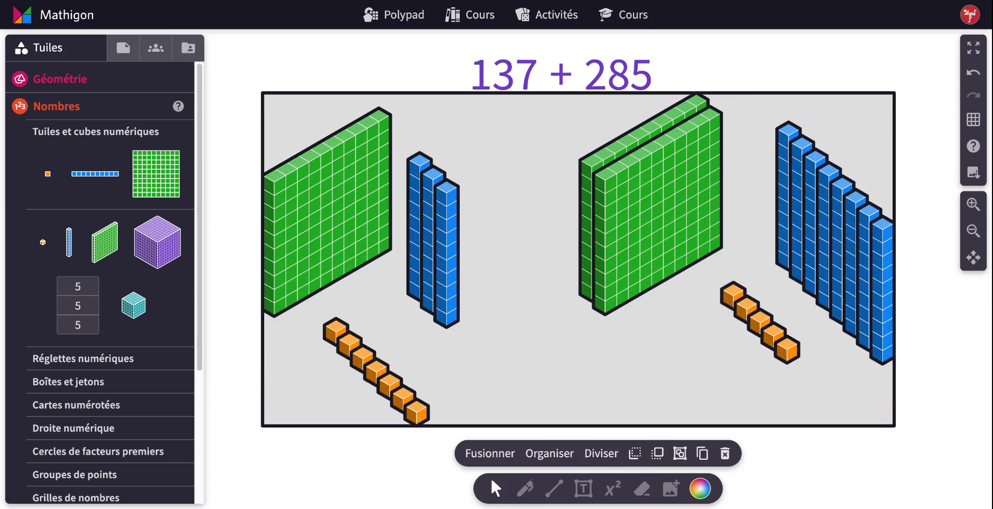
pyautogui.click(546, 455)
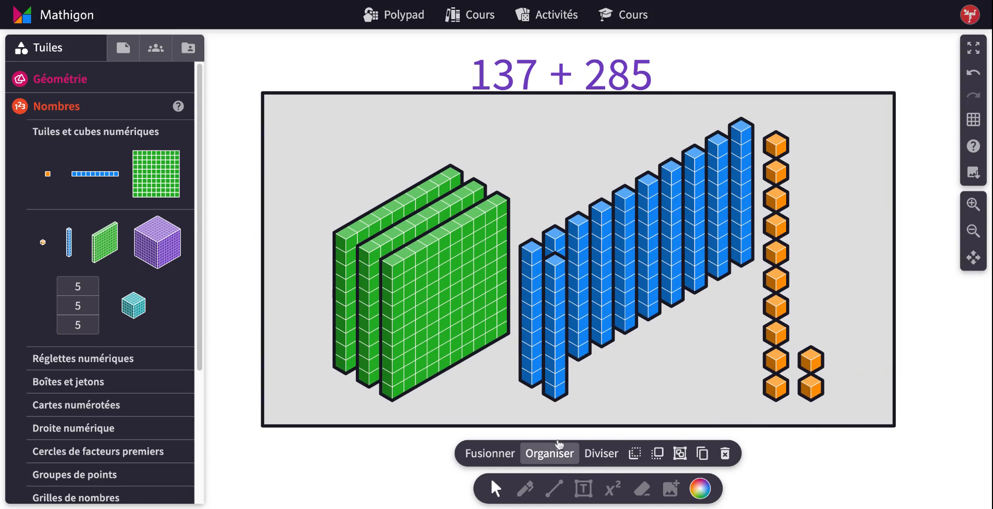
pyautogui.click(973, 73)
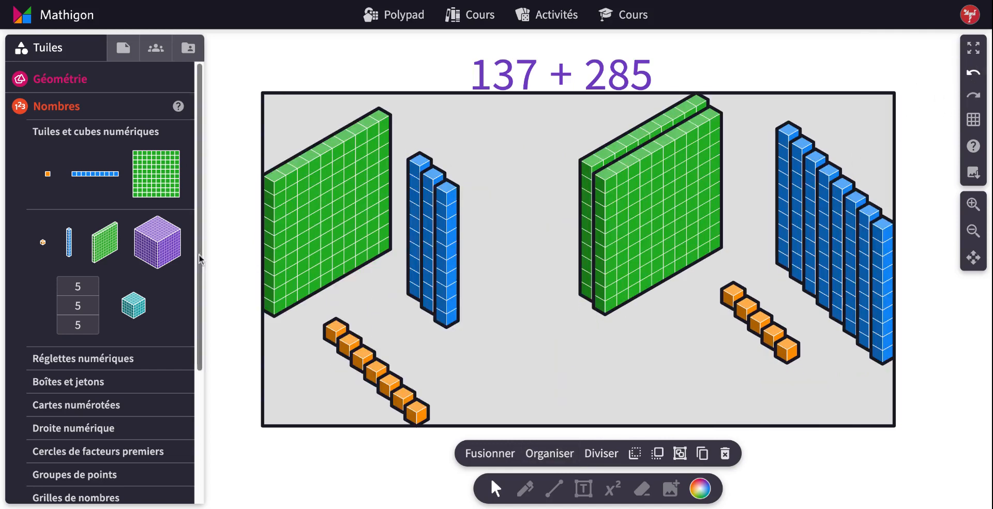
# Organize all the base-ten blocks of both numbers by hundreds, tens and units
pyautogui.click(220, 202)
pyautogui.moveTo(219, 131); pyautogui.dragTo(956, 427)
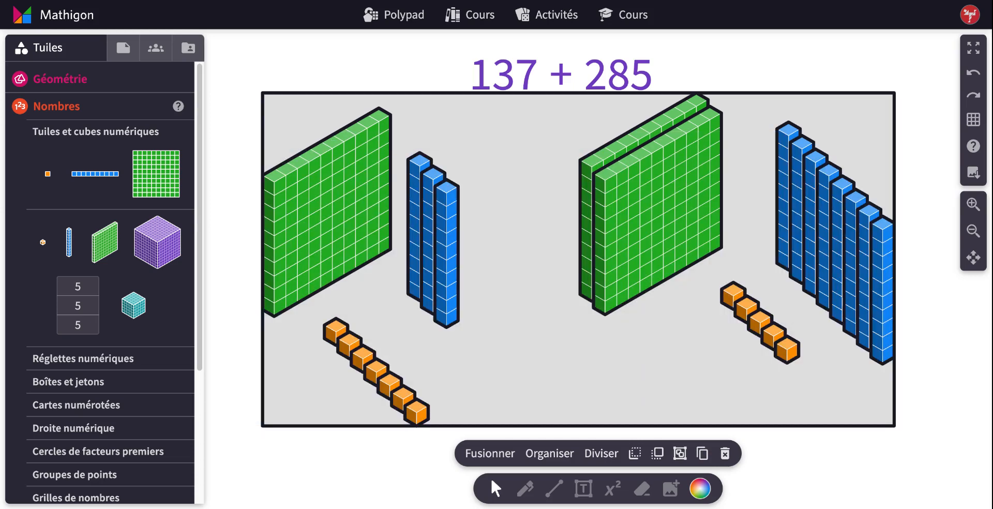
pyautogui.click(550, 456)
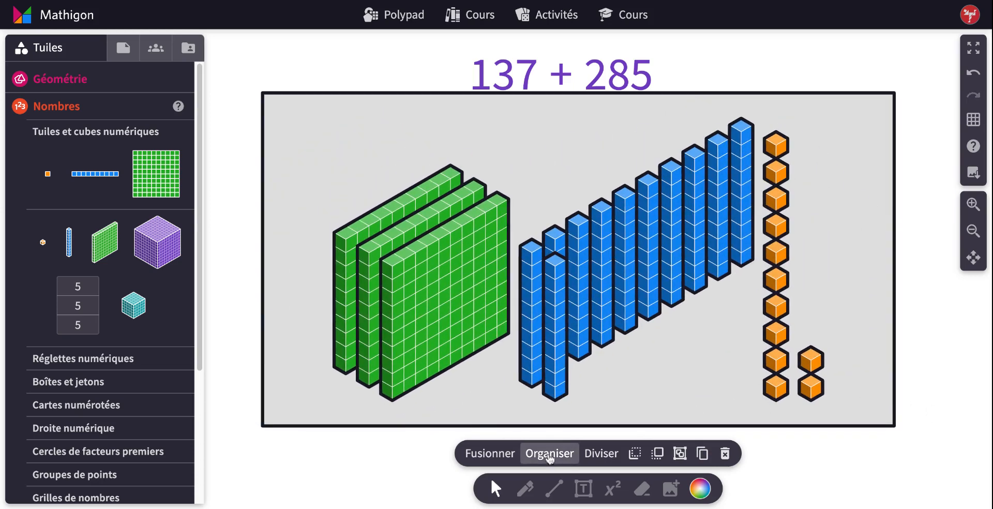
pyautogui.click(236, 171)
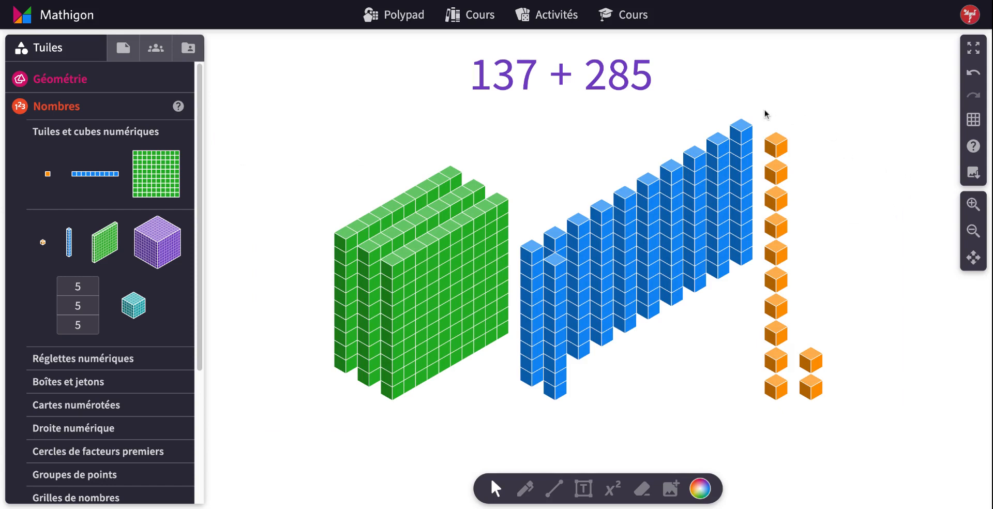
# Merge the twelve unit cubes into a ten rod and two units, and place the new rod with the other tens
pyautogui.moveTo(764, 117); pyautogui.dragTo(857, 407)
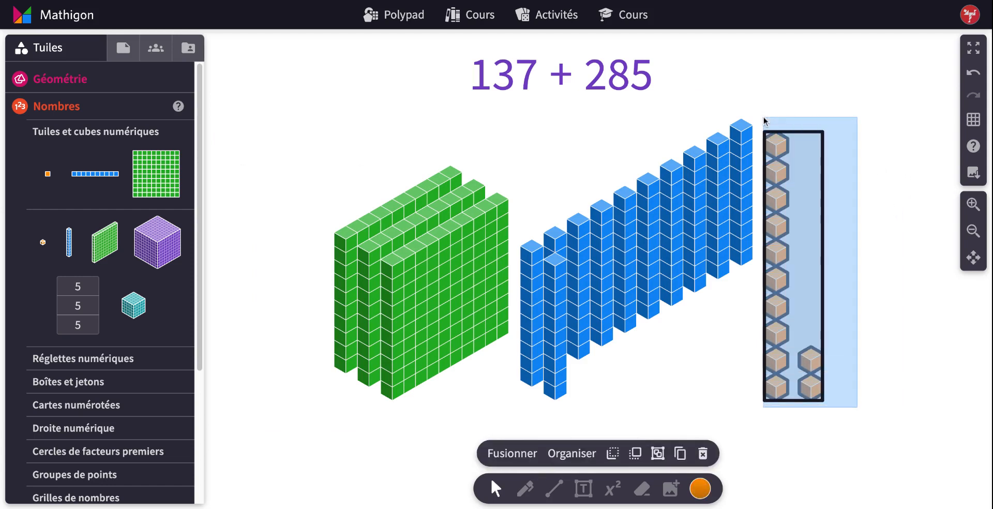
pyautogui.click(881, 325)
pyautogui.moveTo(755, 106); pyautogui.dragTo(861, 413)
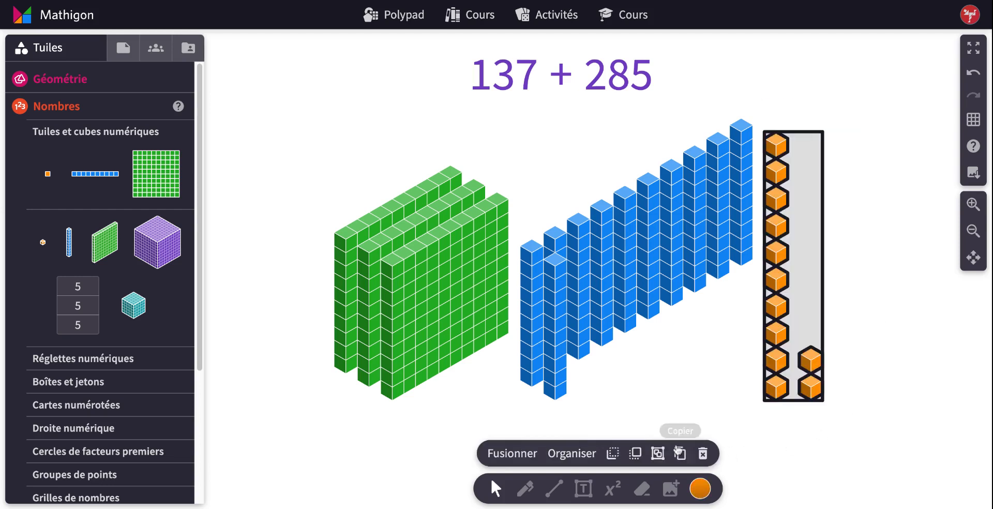
pyautogui.click(507, 454)
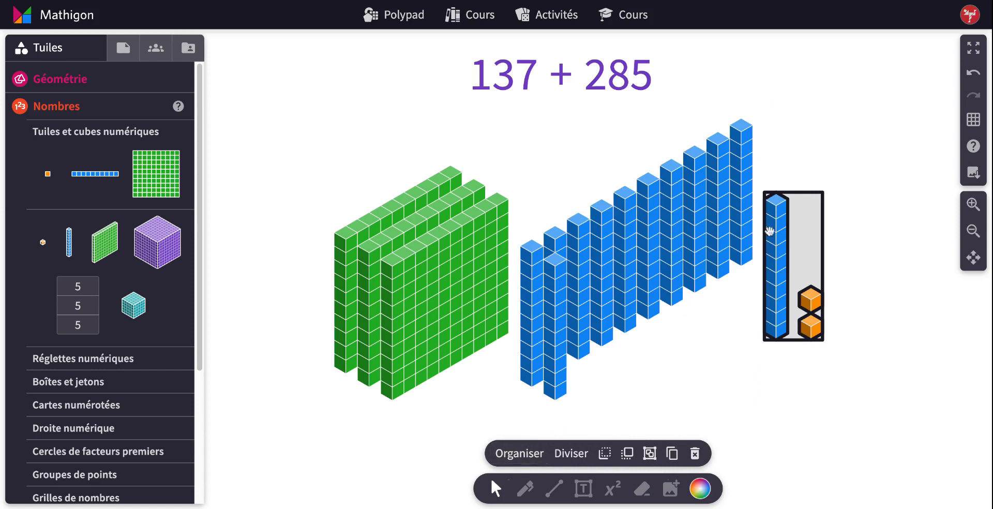
pyautogui.click(833, 391)
pyautogui.click(775, 282)
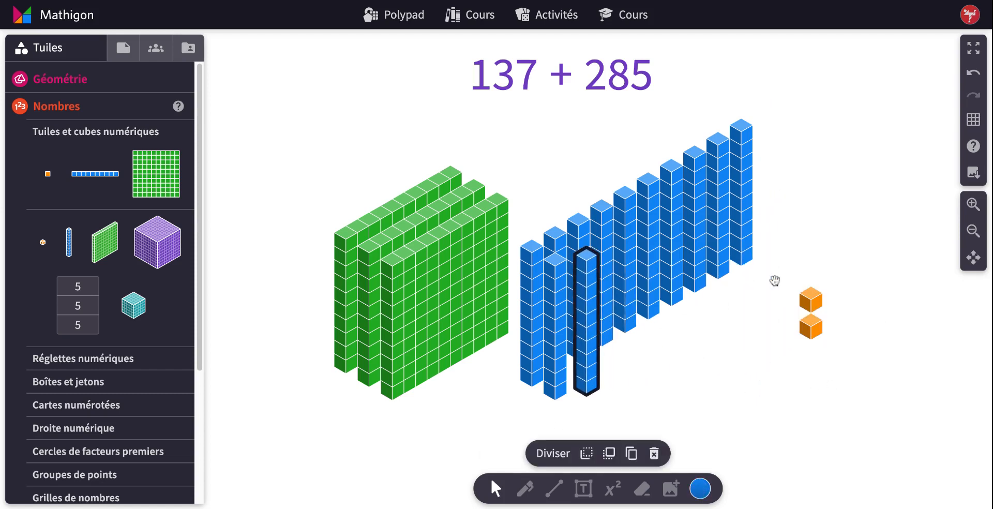
# Merge the twelve ten rods into a hundred flat and two rods, and place the new flat with the hundreds
pyautogui.moveTo(531, 106); pyautogui.dragTo(744, 277)
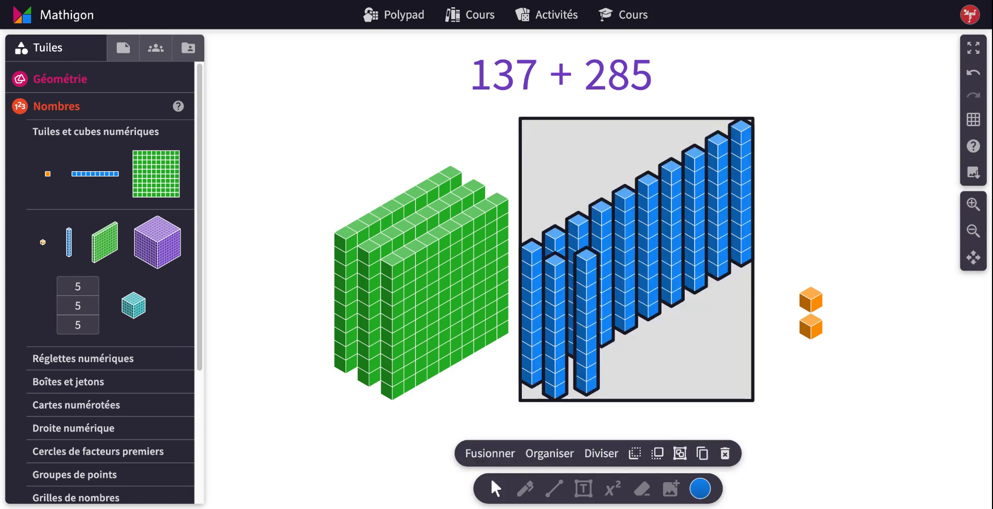
pyautogui.click(490, 454)
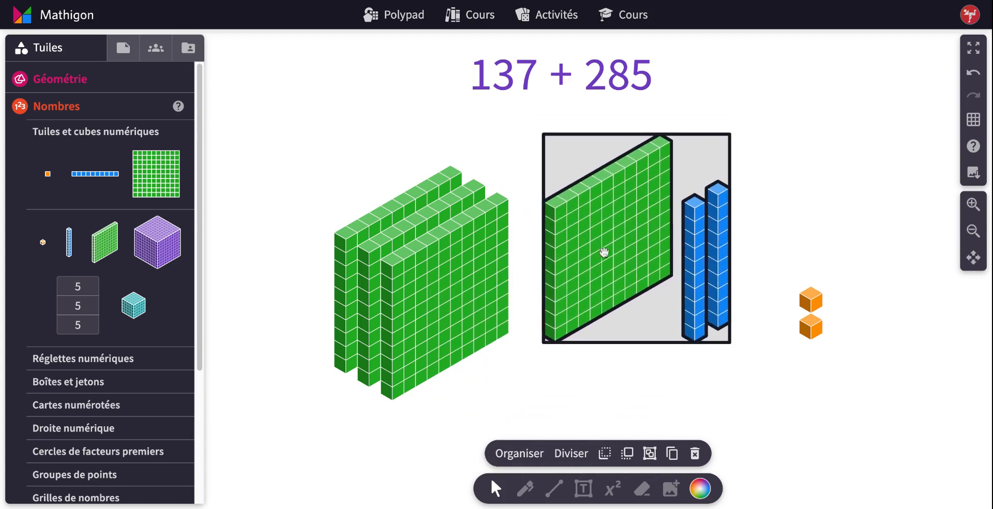
pyautogui.click(595, 362)
pyautogui.click(595, 261)
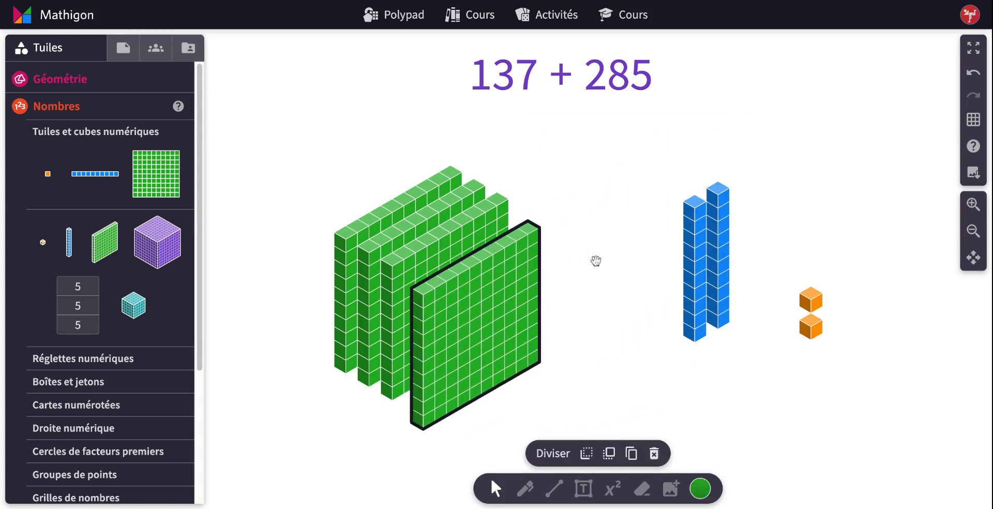
# Delete all the hundred flats, ten rods and unit cubes, keeping the 137 + 285 expression on the canvas
pyautogui.click(606, 270)
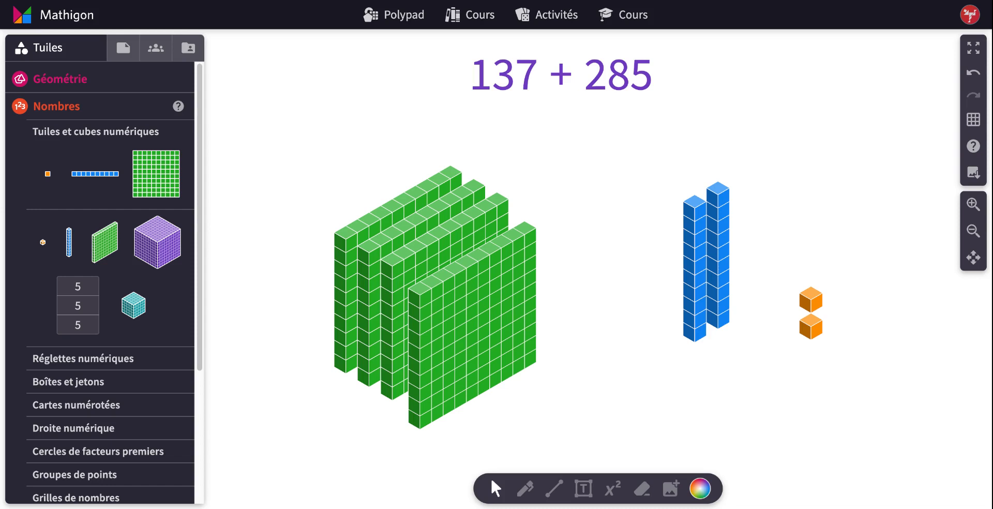
pyautogui.moveTo(327, 158); pyautogui.dragTo(857, 380)
pyautogui.press('Delete')
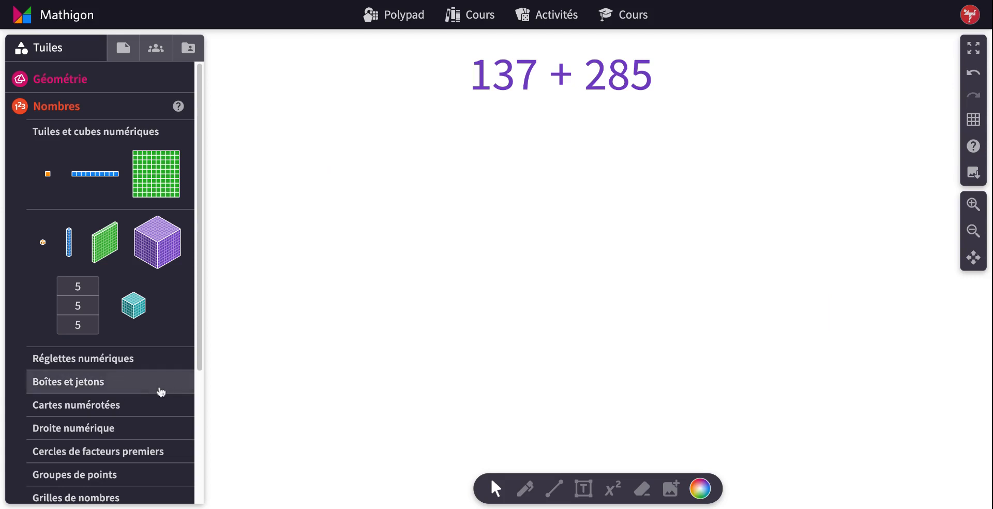
# Create a custom number card of 137 and place it on the canvas under the expression
pyautogui.click(76, 405)
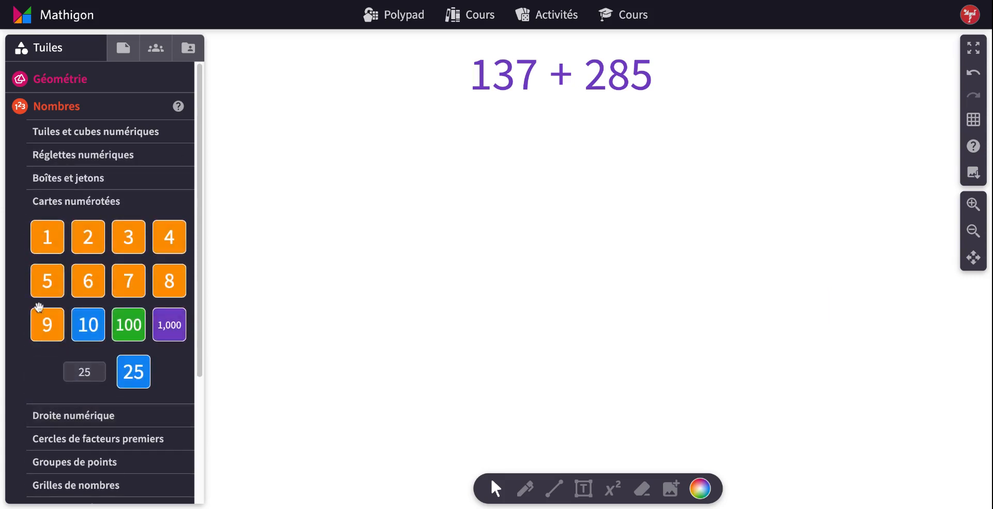
pyautogui.doubleClick(96, 374)
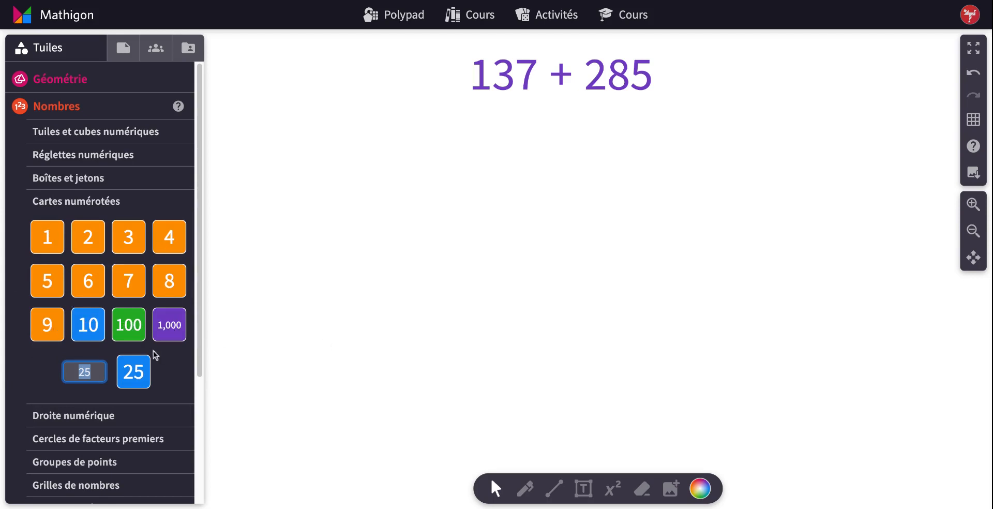
pyautogui.write('137')
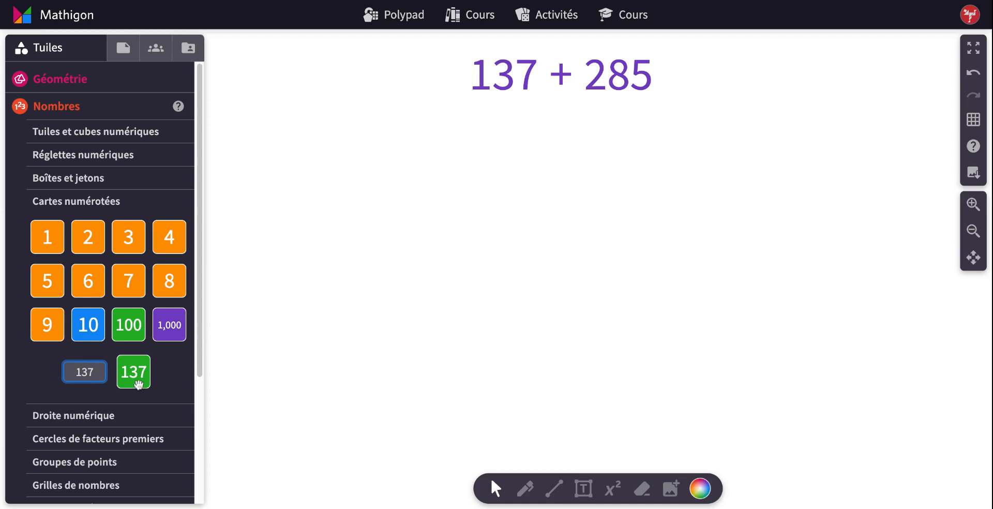
pyautogui.moveTo(138, 384); pyautogui.dragTo(465, 159)
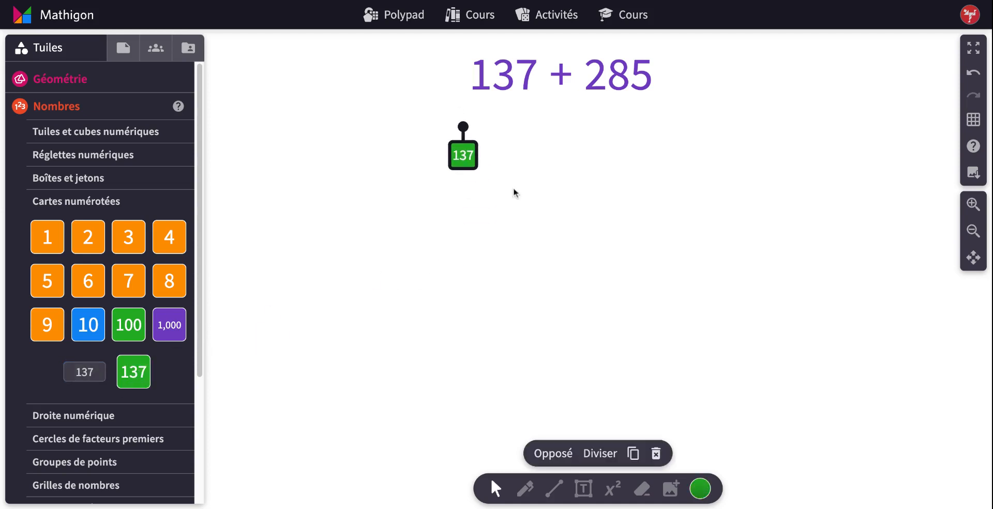
pyautogui.click(586, 213)
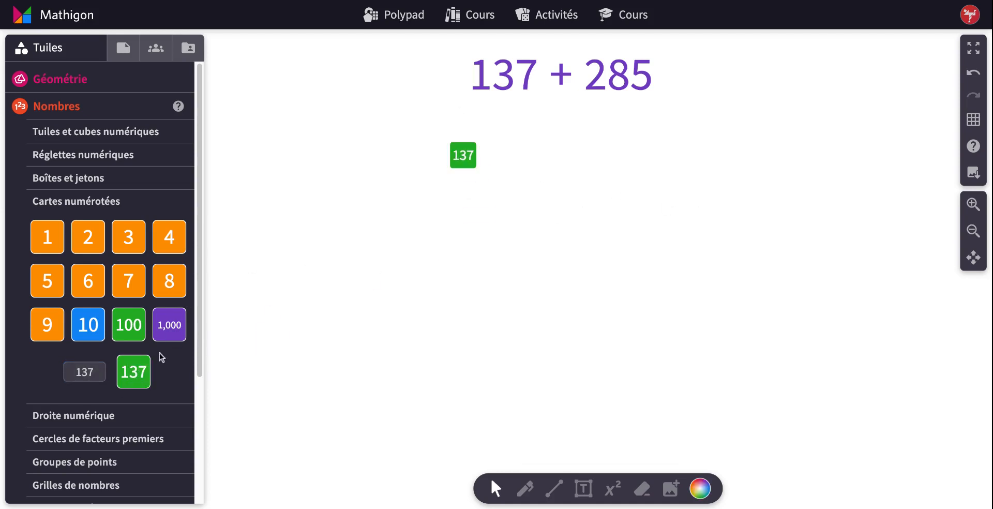
# Create a custom number card of 285 and add it to the canvas beside the 137 card
pyautogui.click(98, 372)
pyautogui.write('285')
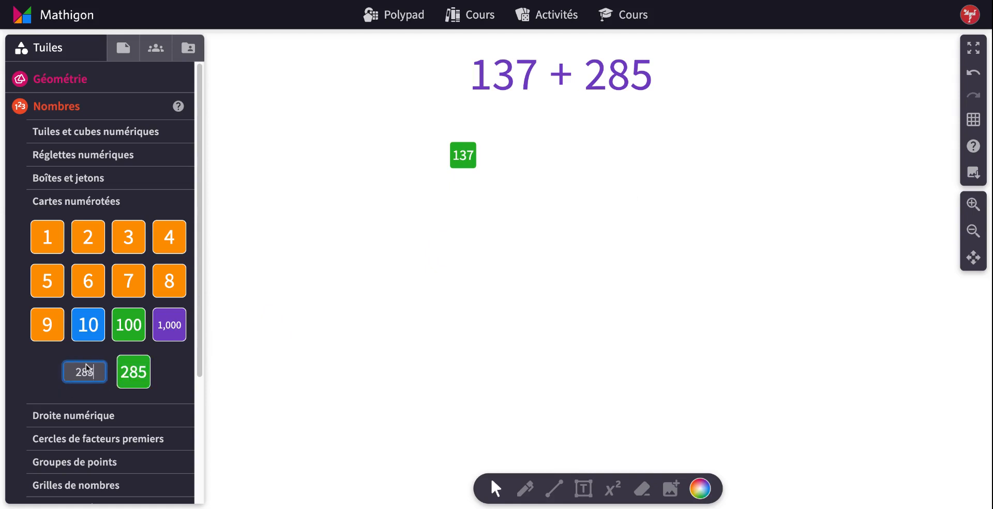
pyautogui.click(96, 371)
pyautogui.click(134, 373)
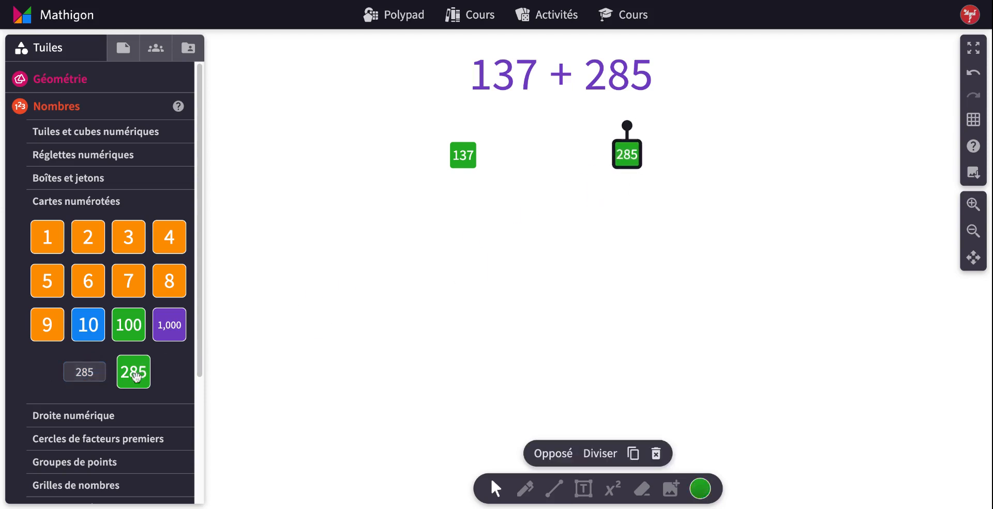
pyautogui.click(973, 205)
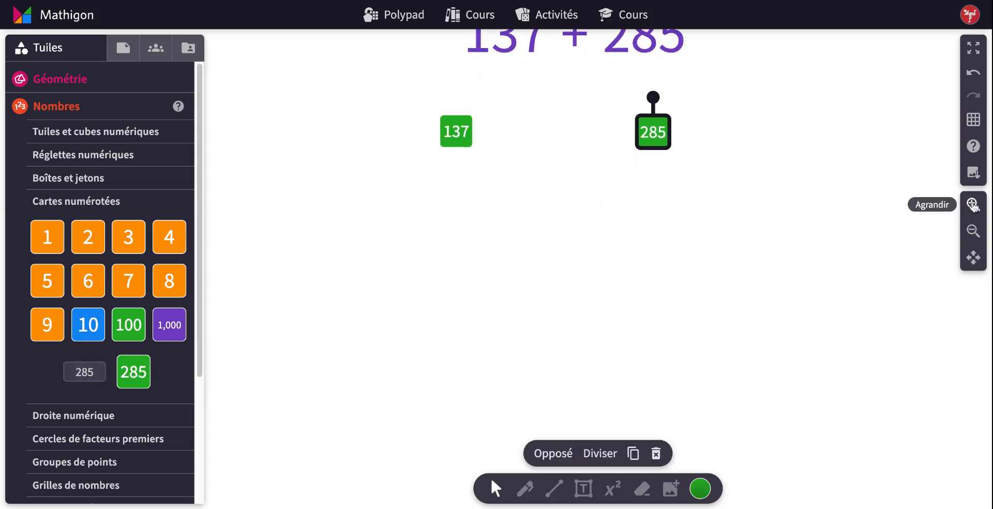
pyautogui.click(535, 195)
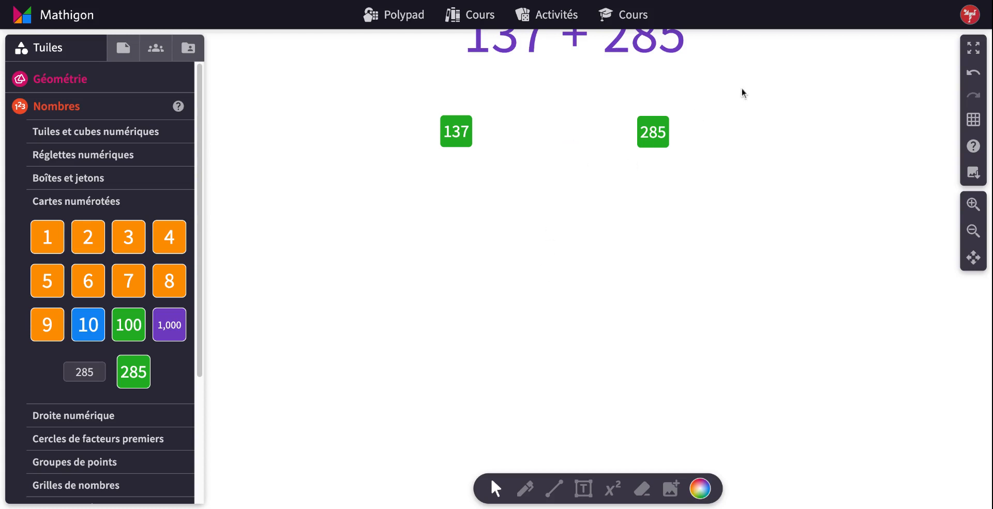
# Move the 137 and 285 number cards a little lower, leaving more space beneath the expression
pyautogui.scroll(1, 740, 115)
pyautogui.scroll(-1, 738, 115)
pyautogui.moveTo(461, 131); pyautogui.dragTo(457, 165)
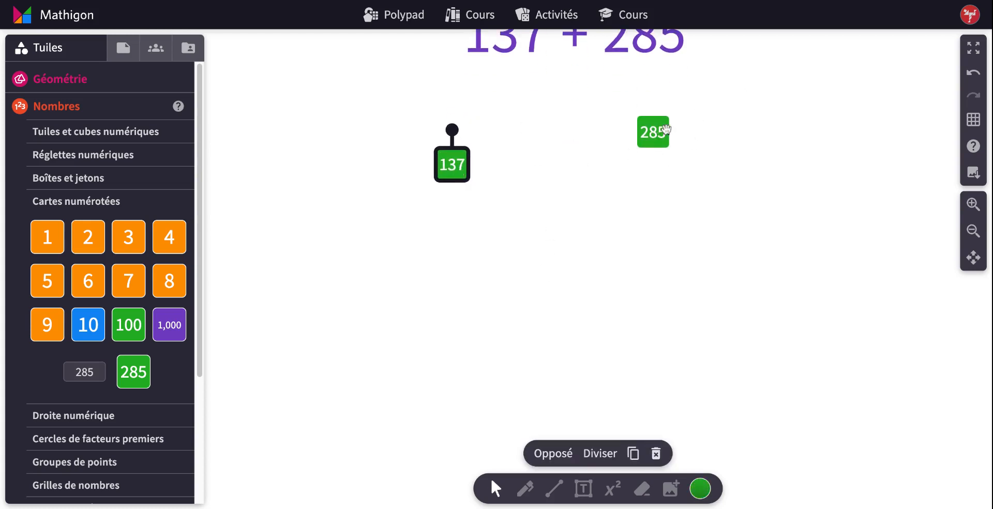
pyautogui.moveTo(666, 129); pyautogui.dragTo(667, 161)
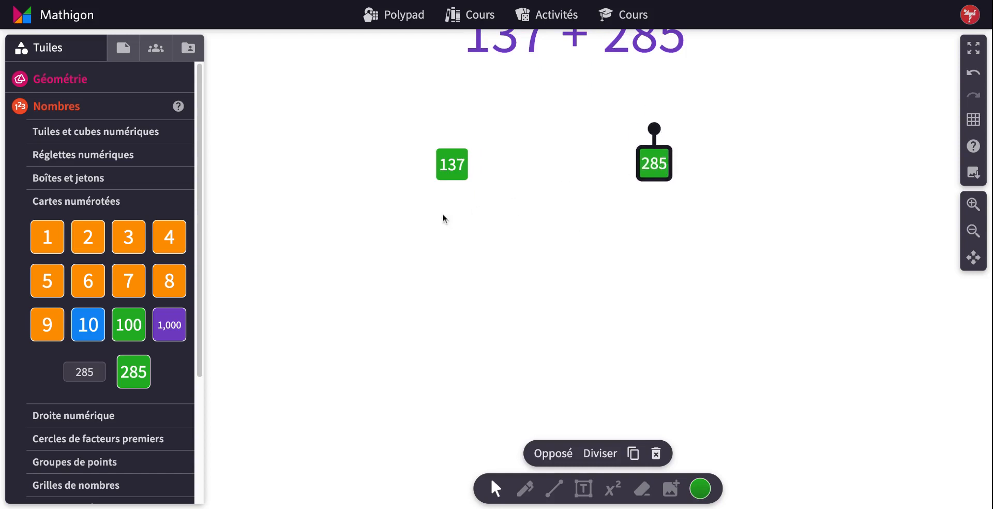
pyautogui.moveTo(455, 168); pyautogui.dragTo(460, 161)
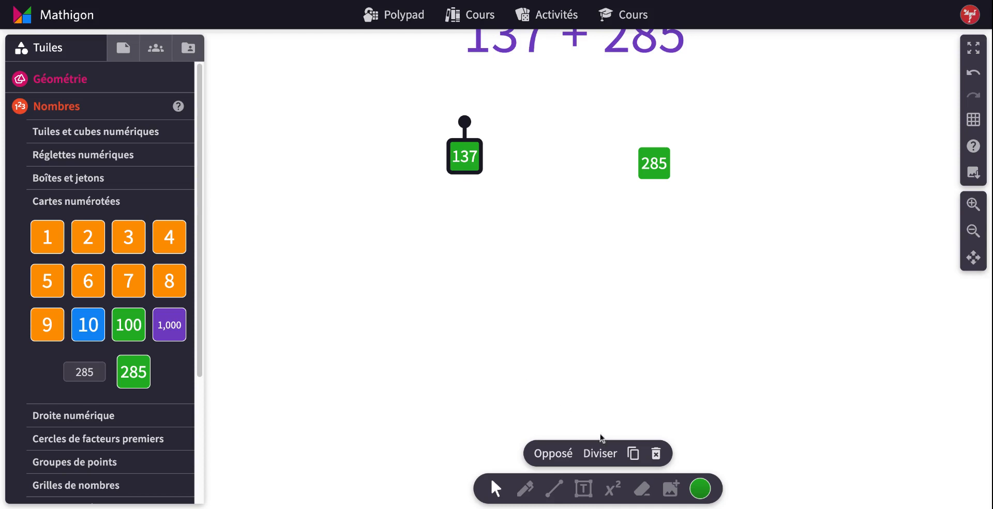
# Split the 137 card by place value, and split its parts into three 10 cards and seven 1 cards
pyautogui.click(603, 455)
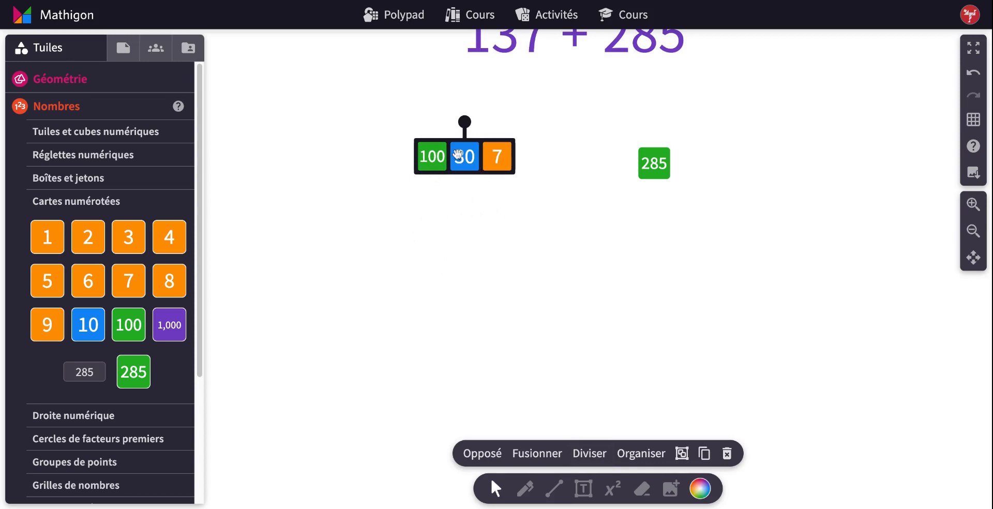
pyautogui.click(464, 224)
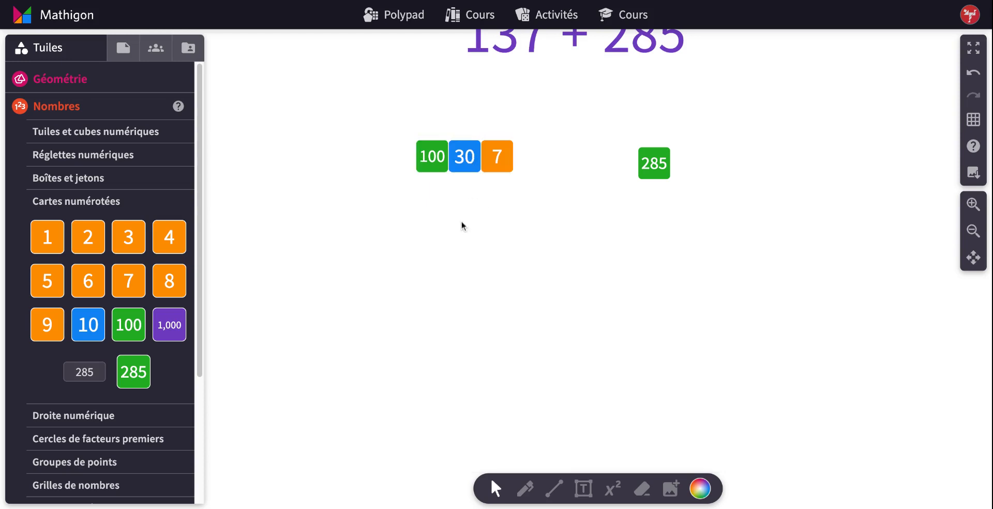
pyautogui.click(466, 154)
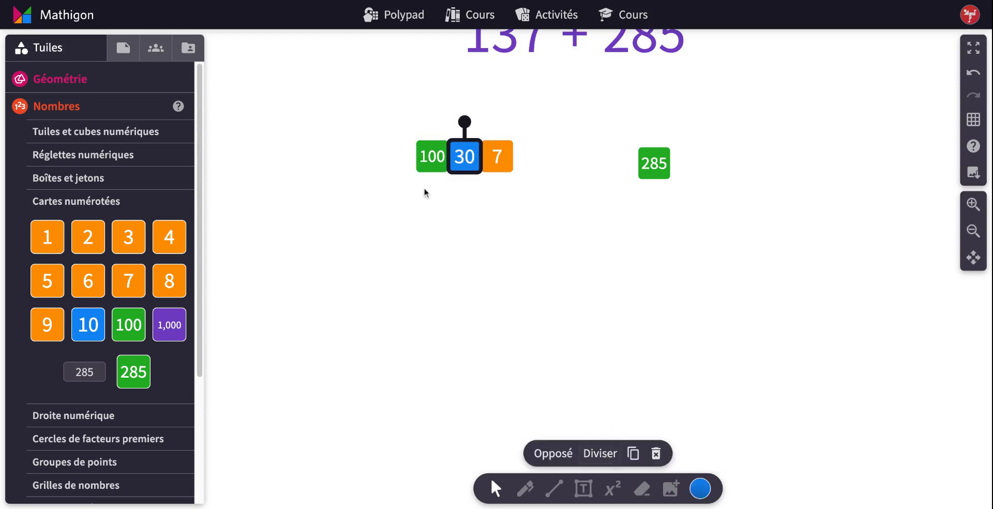
pyautogui.click(600, 455)
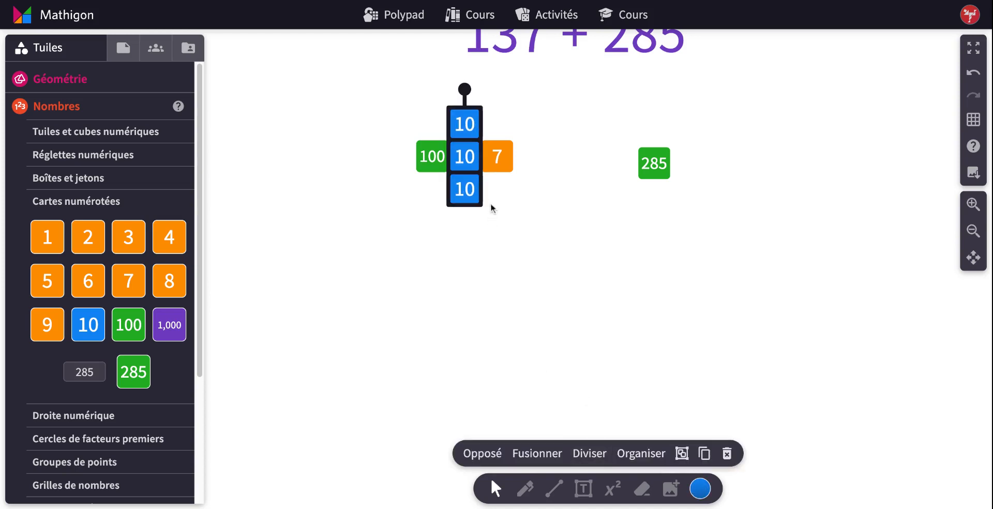
pyautogui.click(504, 155)
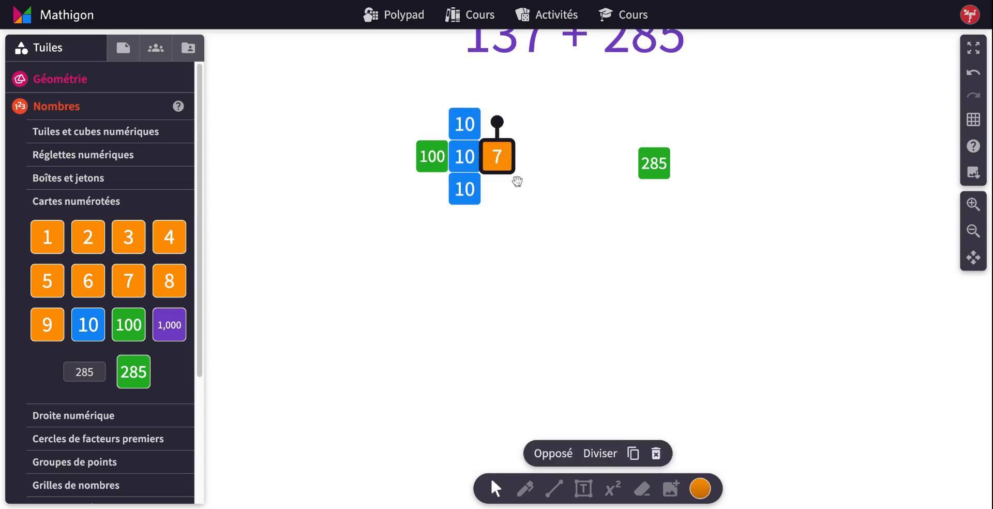
pyautogui.click(600, 455)
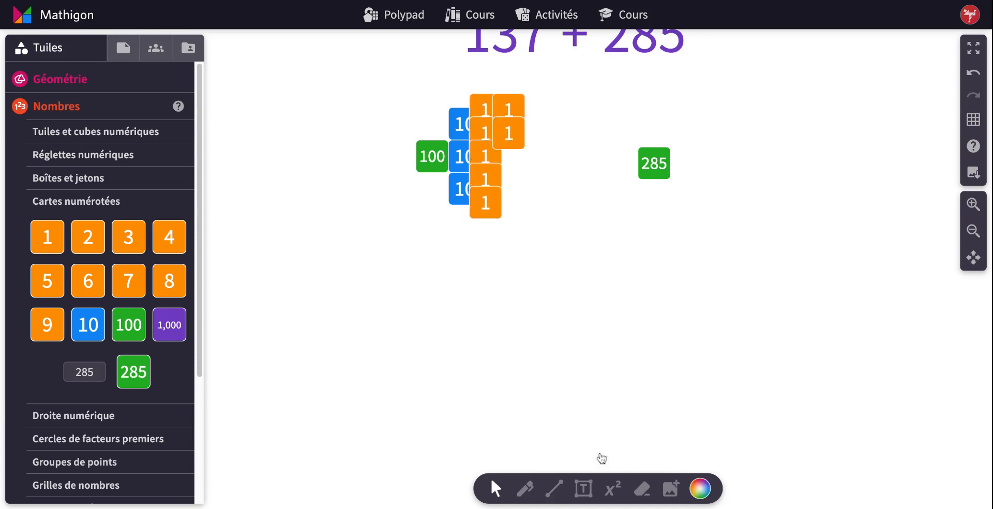
# Split the 285 card by place value, and split its parts into two 100, eight 10 and five 1 cards
pyautogui.click(647, 164)
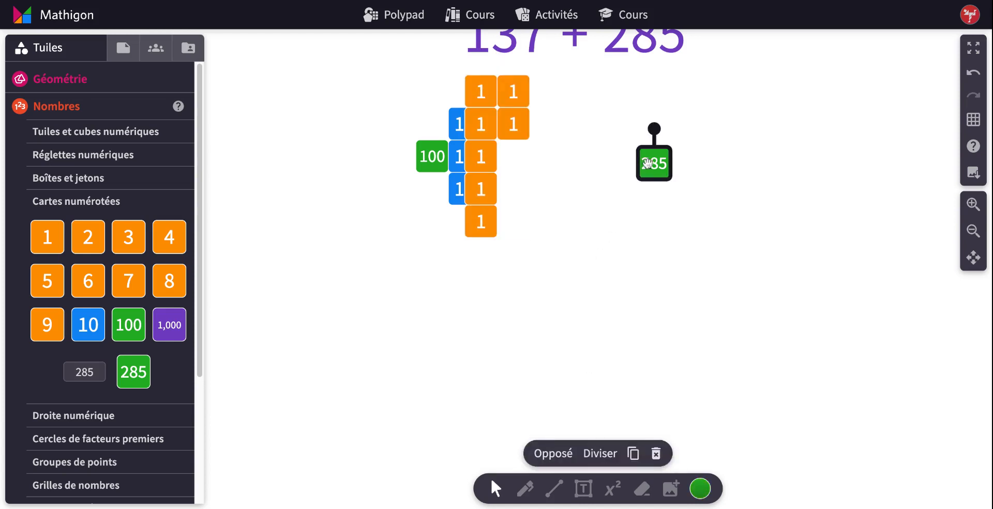
pyautogui.click(609, 454)
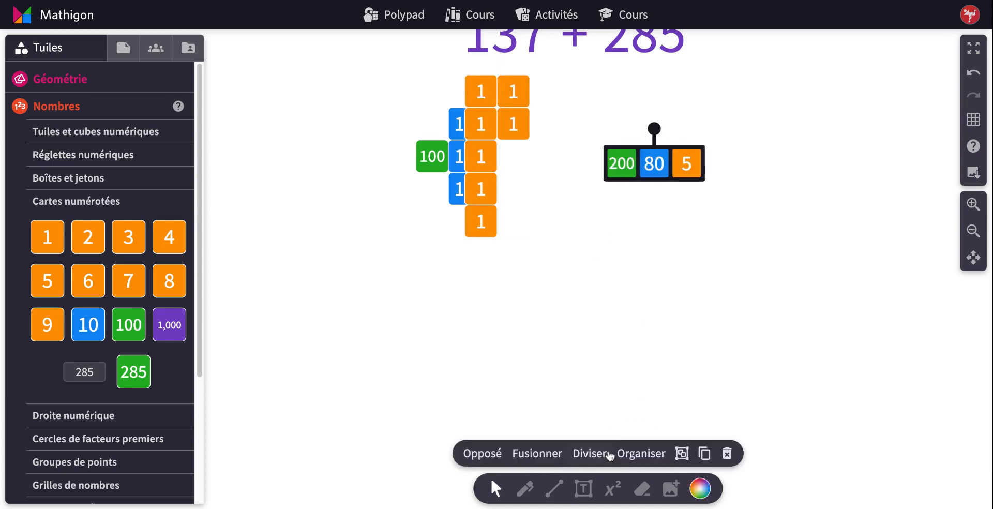
pyautogui.click(639, 251)
pyautogui.click(616, 174)
pyautogui.click(601, 454)
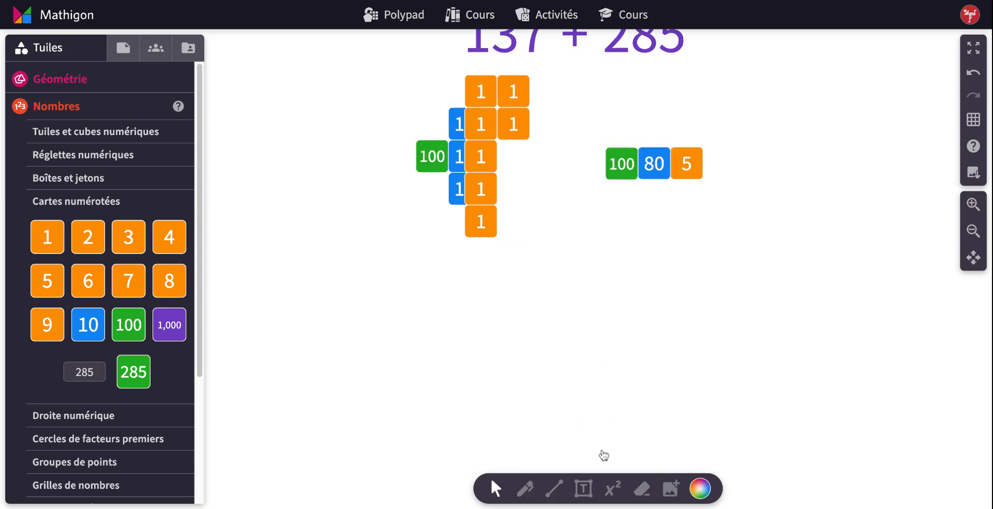
pyautogui.click(654, 163)
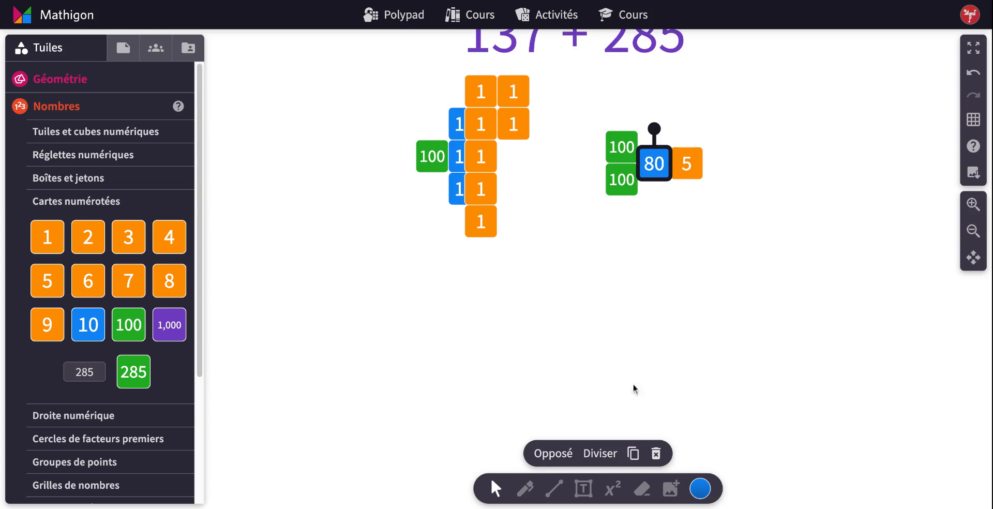
pyautogui.click(600, 454)
pyautogui.click(697, 165)
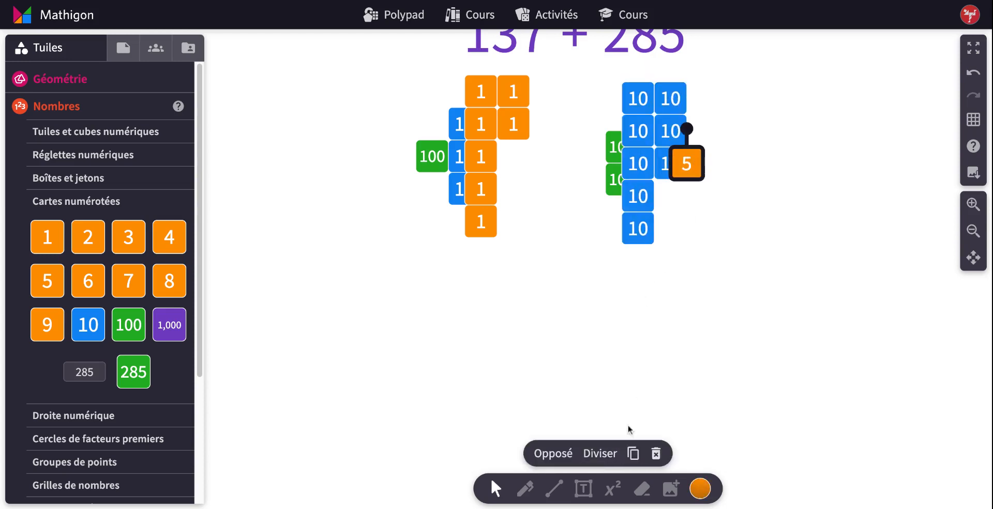
pyautogui.click(601, 454)
pyautogui.click(397, 272)
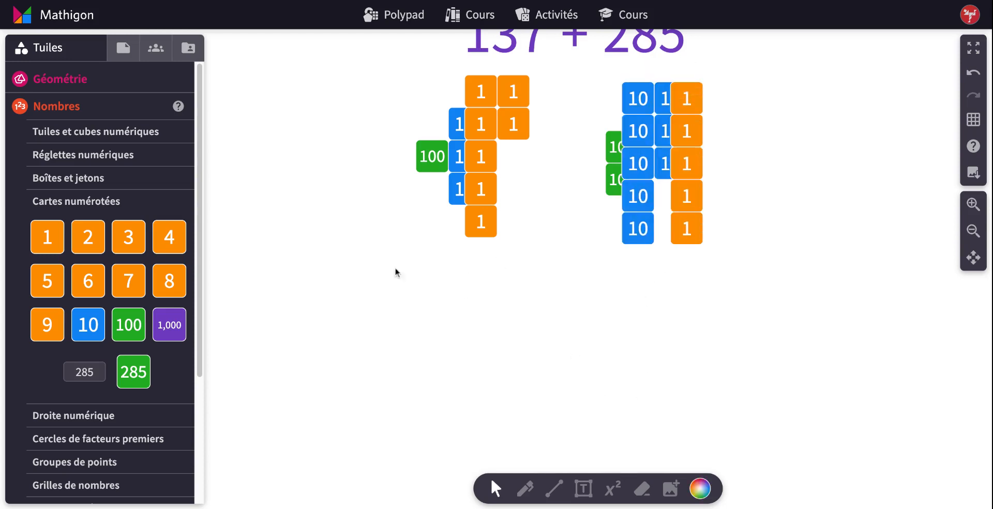
# Organize all the number cards of both numbers together by hundreds, tens and units, leaving out the expression
pyautogui.moveTo(331, 62); pyautogui.dragTo(693, 223)
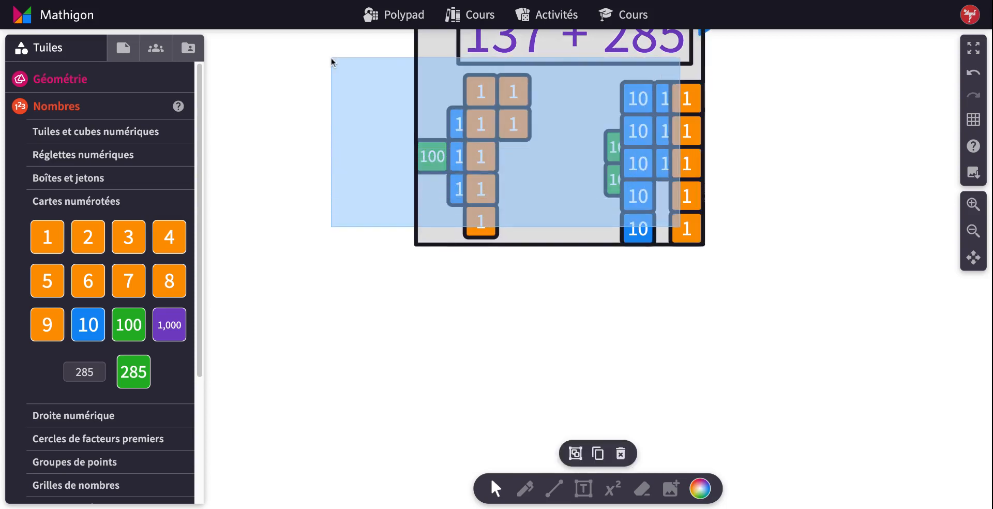
pyautogui.click(417, 95)
pyautogui.moveTo(377, 100); pyautogui.dragTo(743, 278)
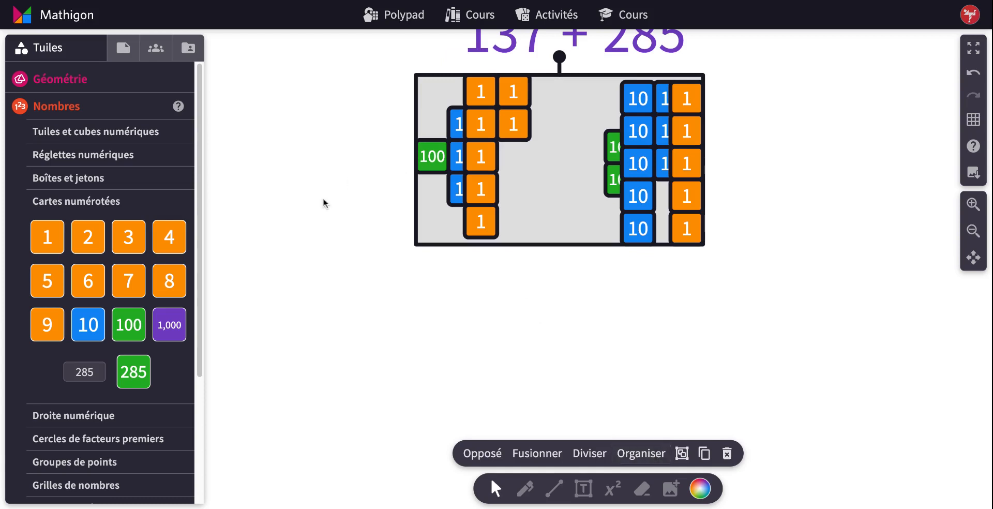
pyautogui.click(637, 459)
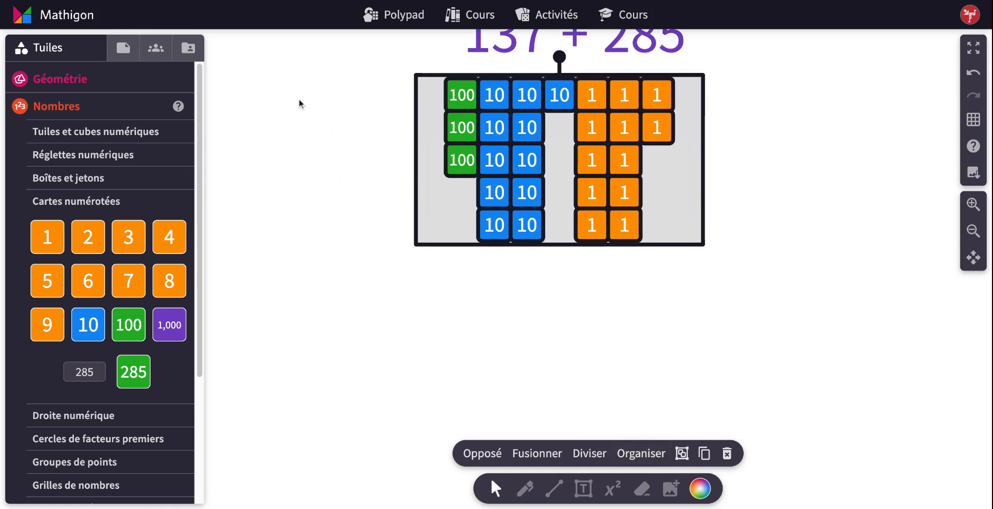
pyautogui.click(290, 116)
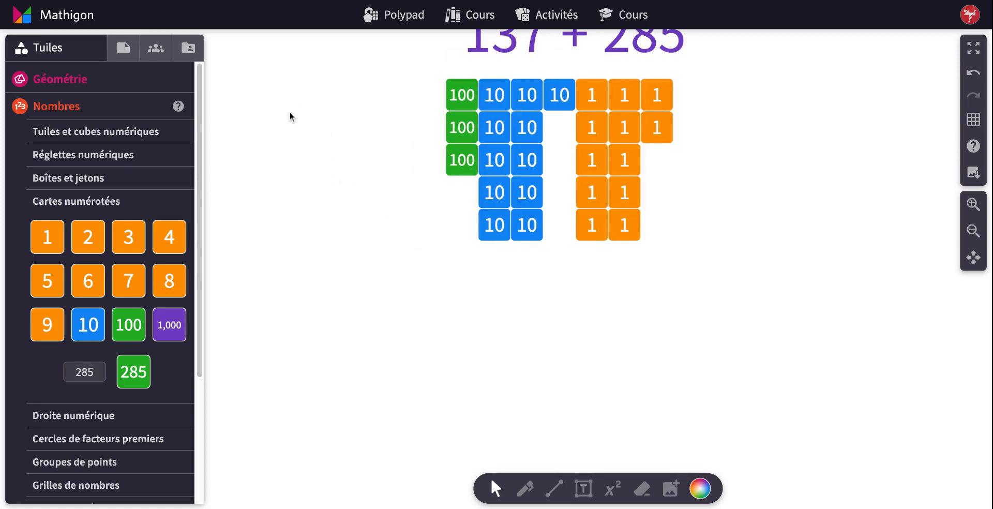
# Move the 137 + 285 expression below the organized number cards, into the empty lower area of the canvas
pyautogui.click(585, 60)
pyautogui.moveTo(390, 70); pyautogui.dragTo(326, 114)
pyautogui.moveTo(456, 114); pyautogui.dragTo(478, 420)
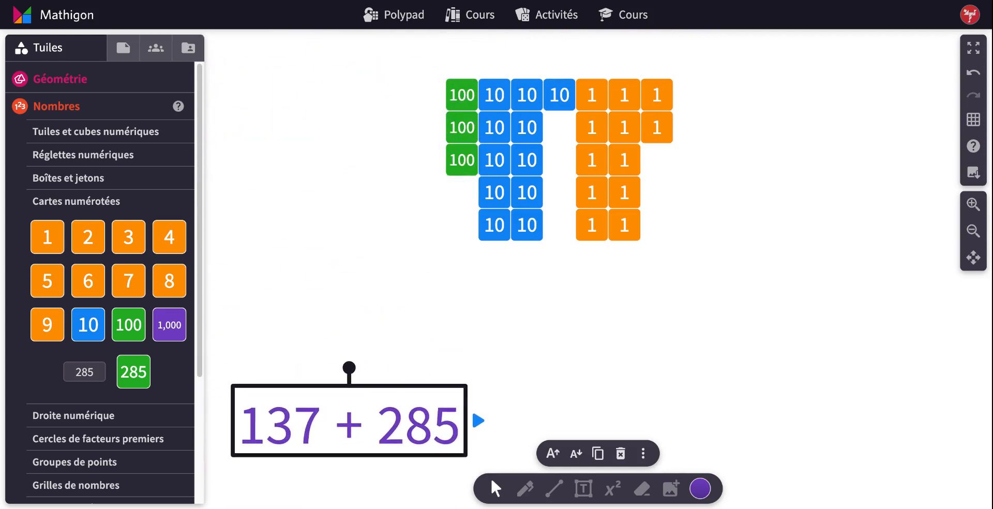
pyautogui.click(692, 95)
# Try merging the twelve 1 cards into one card and splitting it into 10 and 2, and undo both operations
pyautogui.moveTo(588, 53); pyautogui.dragTo(690, 247)
pyautogui.click(543, 466)
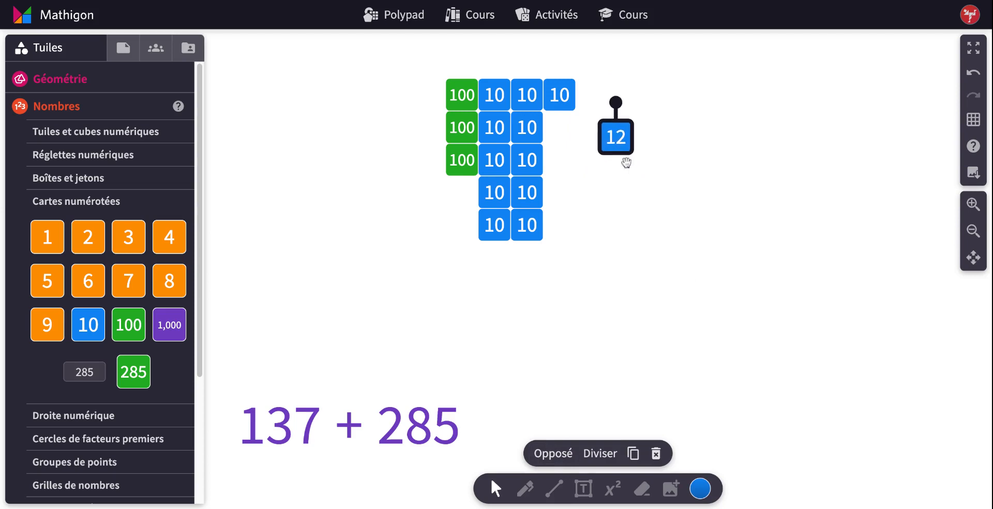
pyautogui.click(602, 454)
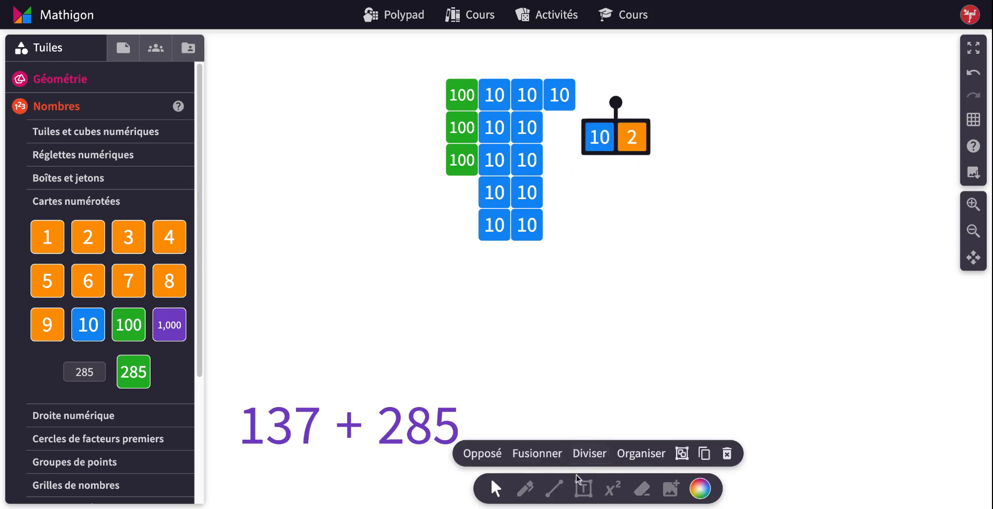
pyautogui.click(973, 77)
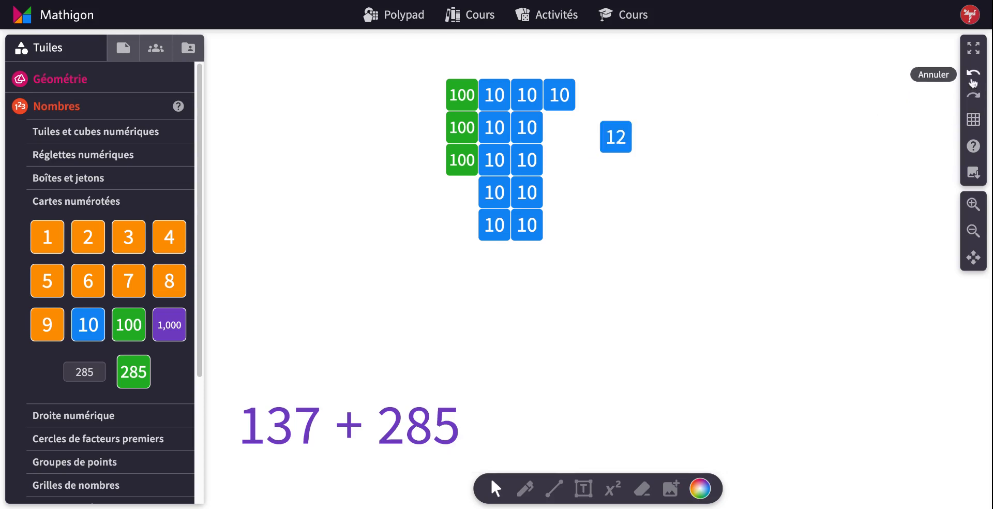
pyautogui.click(974, 78)
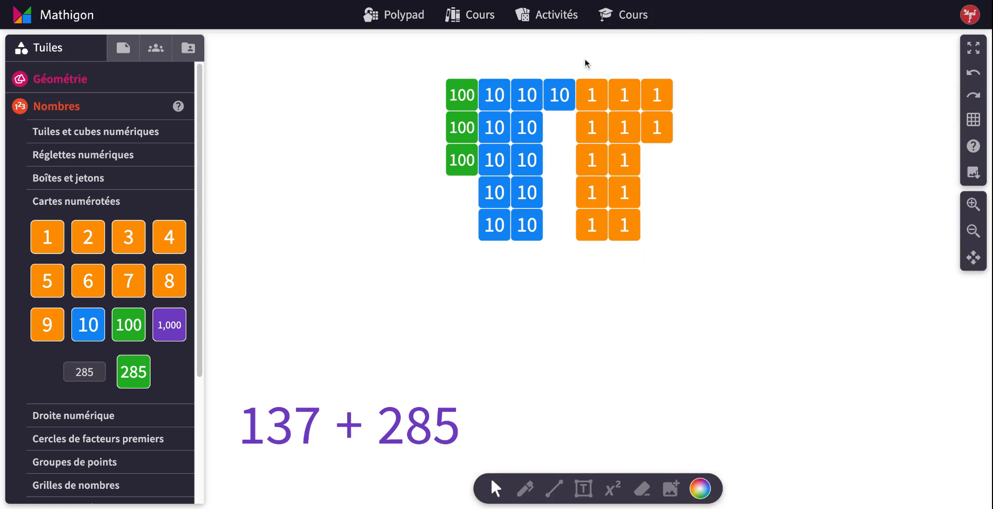
# Regroup the twelve 1 cards into a 10 card and a 2 card, and add the 10 card to the tens
pyautogui.moveTo(585, 63); pyautogui.dragTo(704, 291)
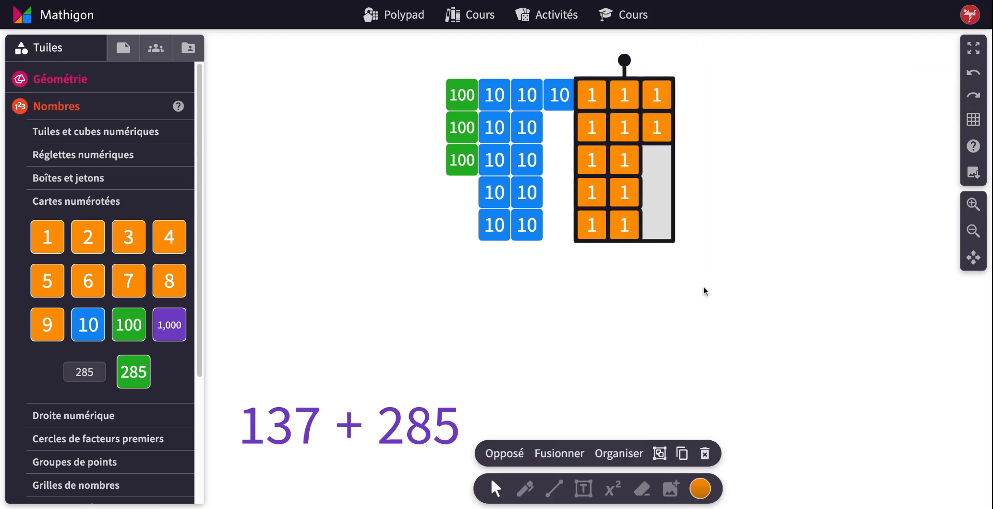
pyautogui.click(559, 454)
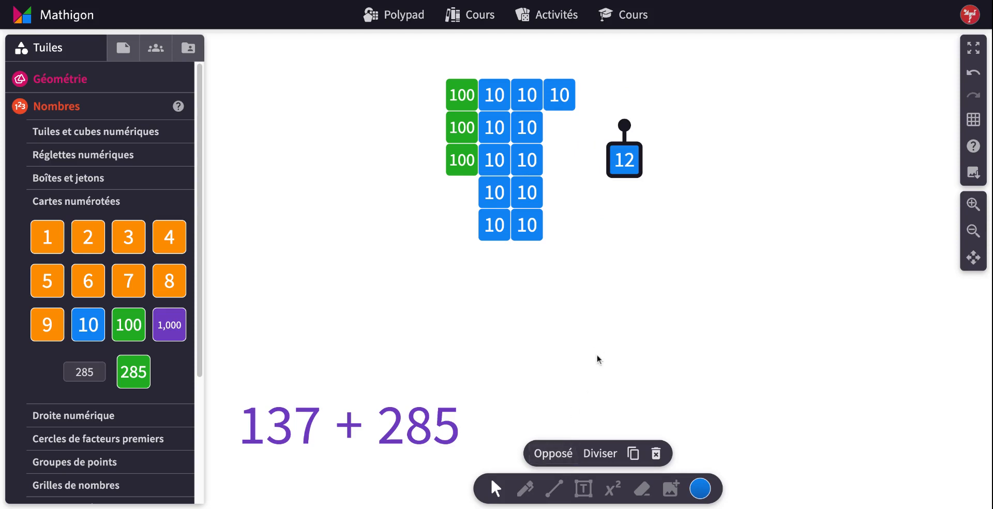
pyautogui.click(600, 455)
pyautogui.click(619, 268)
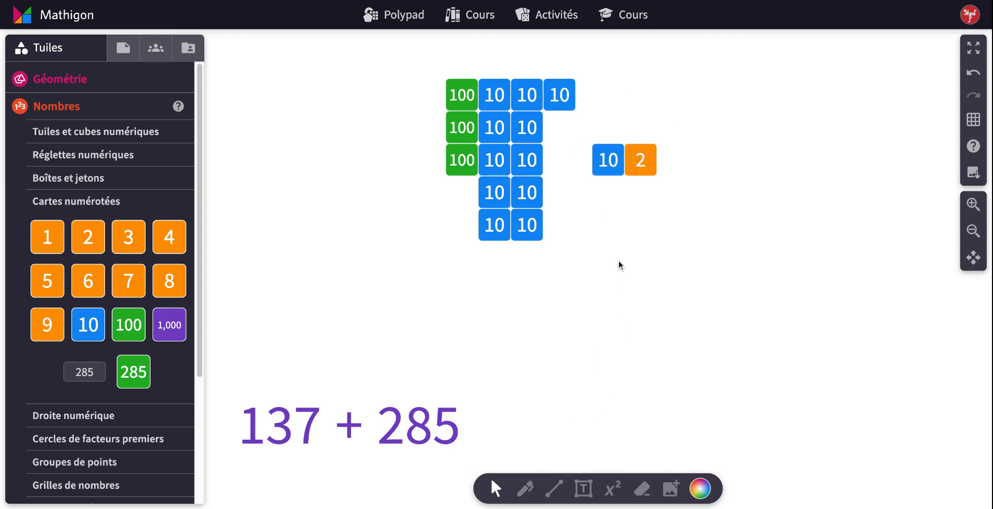
pyautogui.moveTo(608, 161); pyautogui.dragTo(561, 129)
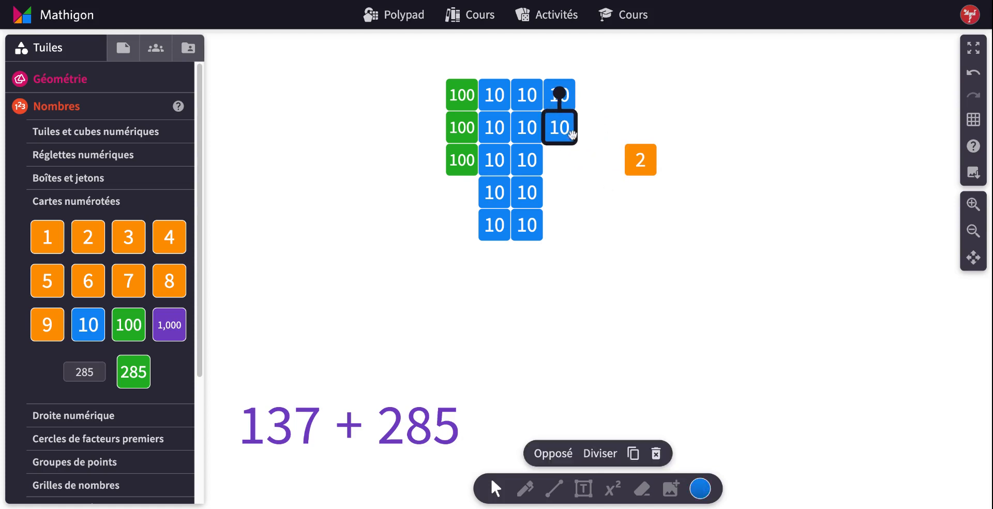
pyautogui.click(596, 224)
# Regroup the twelve 10 cards into a 100 card and a 20 card, and move the pair next to the 2 card
pyautogui.moveTo(492, 55); pyautogui.dragTo(590, 264)
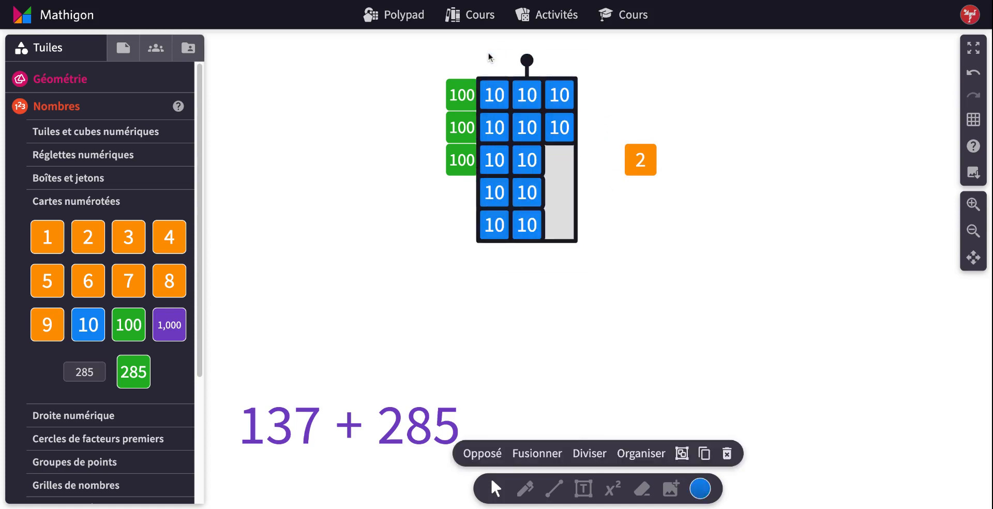
pyautogui.click(547, 454)
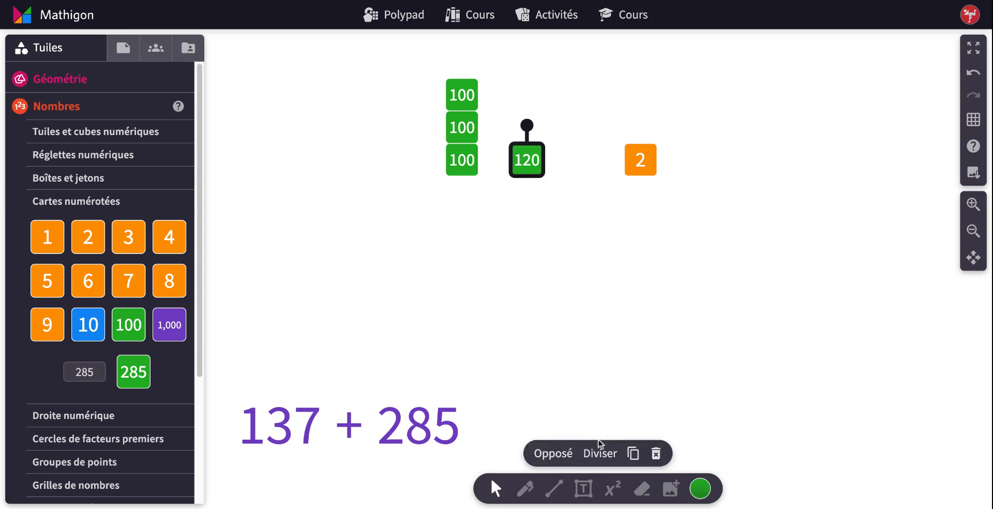
pyautogui.click(606, 454)
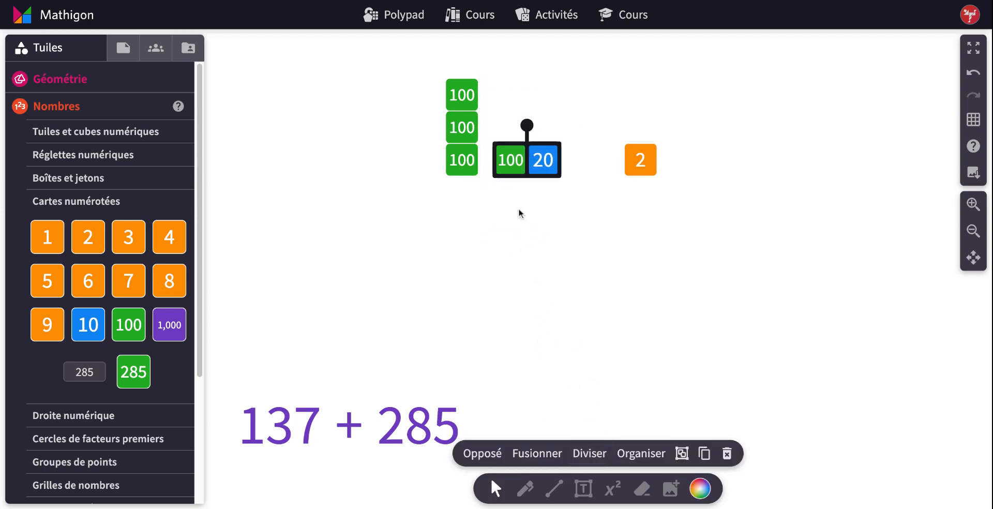
pyautogui.moveTo(513, 162); pyautogui.dragTo(584, 140)
pyautogui.click(535, 228)
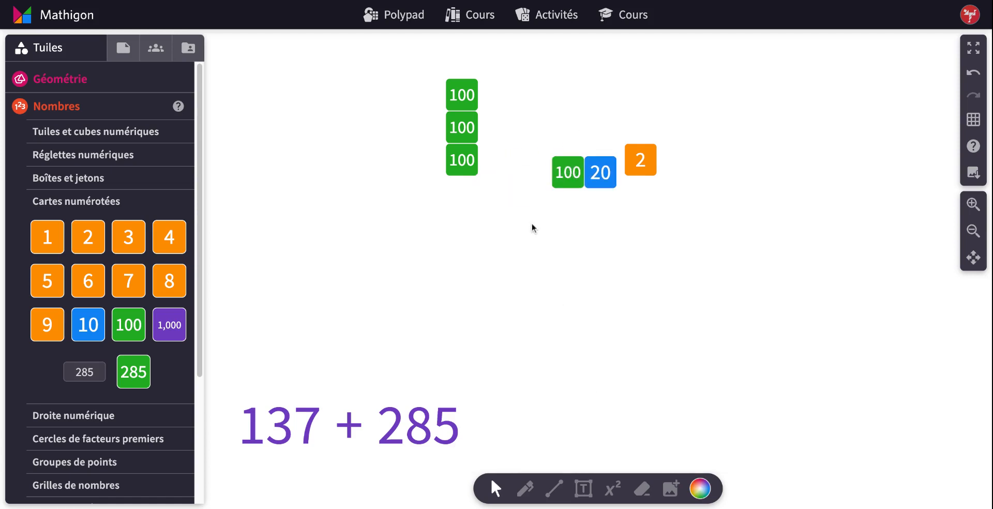
# Add the new 100 card below the three hundreds, and place the 20 and 2 cards side by side next to that column
pyautogui.click(568, 173)
pyautogui.moveTo(569, 173); pyautogui.dragTo(453, 195)
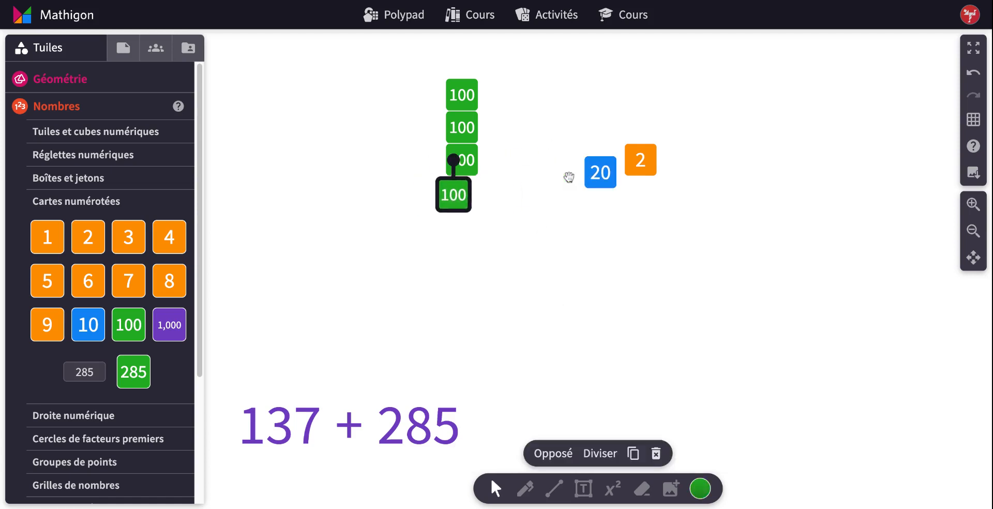
pyautogui.click(595, 176)
pyautogui.moveTo(646, 161); pyautogui.dragTo(599, 143)
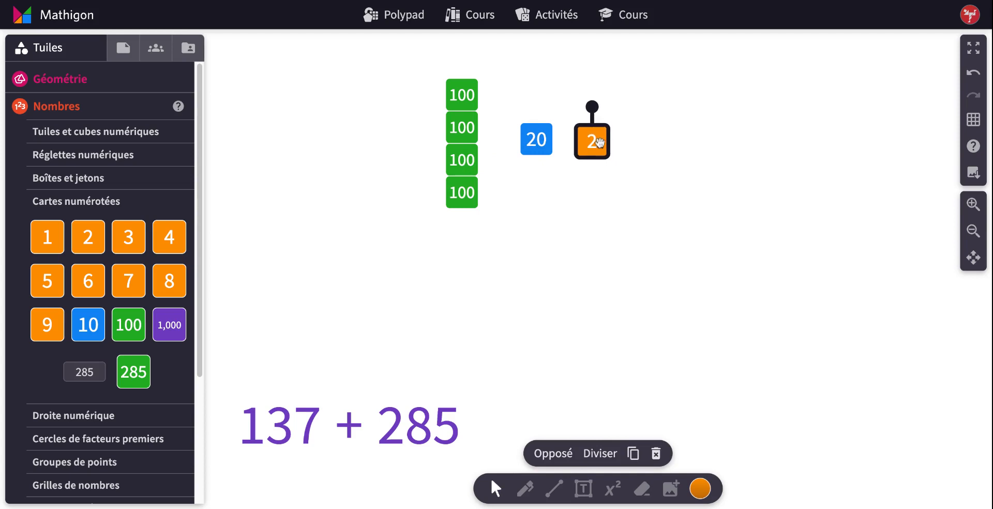